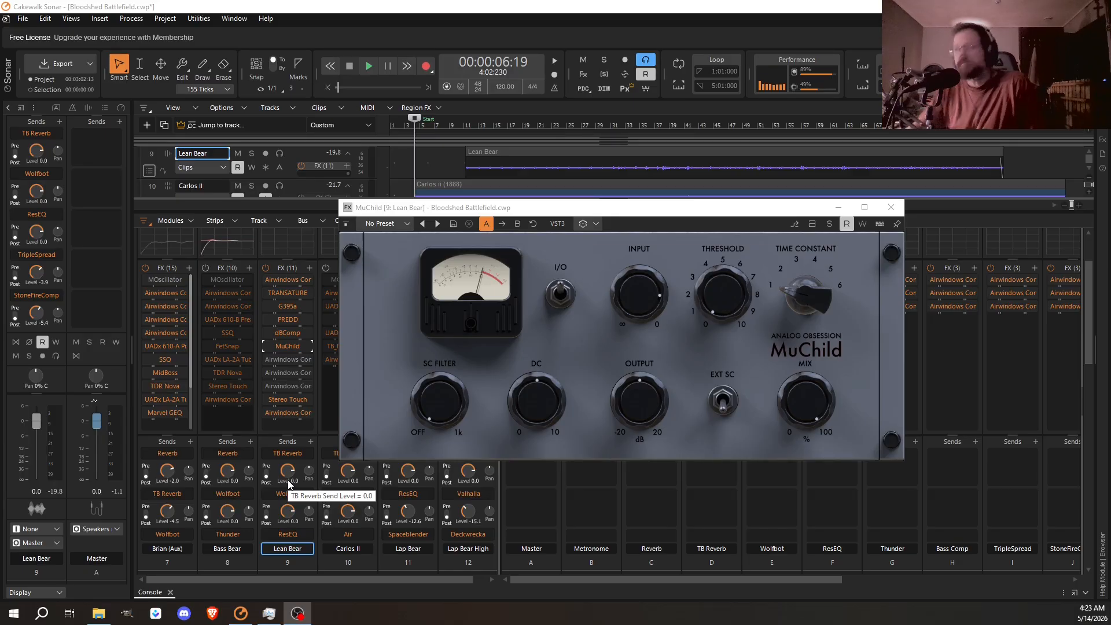
- Close the MuChild compressor and delete it from the Lean Bear track's FX rack
left_click(891, 207)
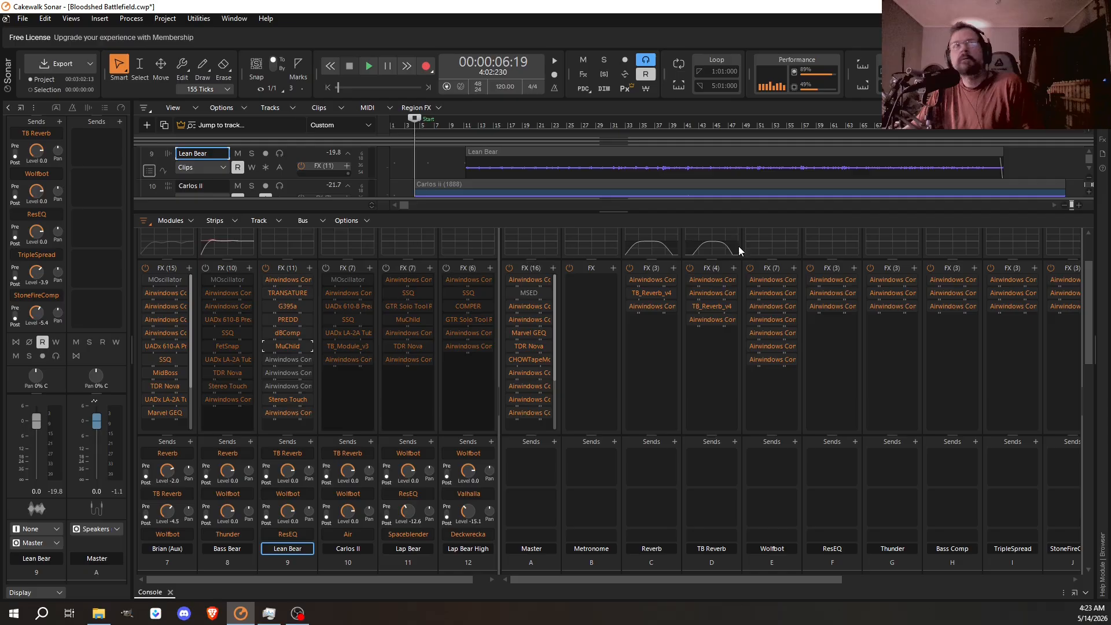
right_click(283, 345)
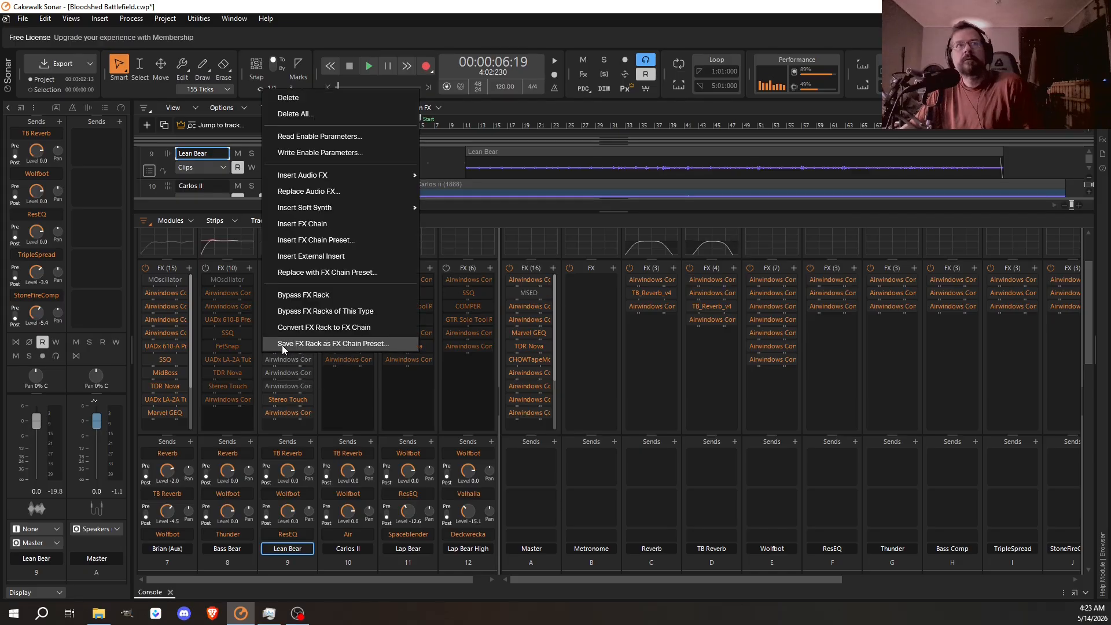
left_click(326, 99)
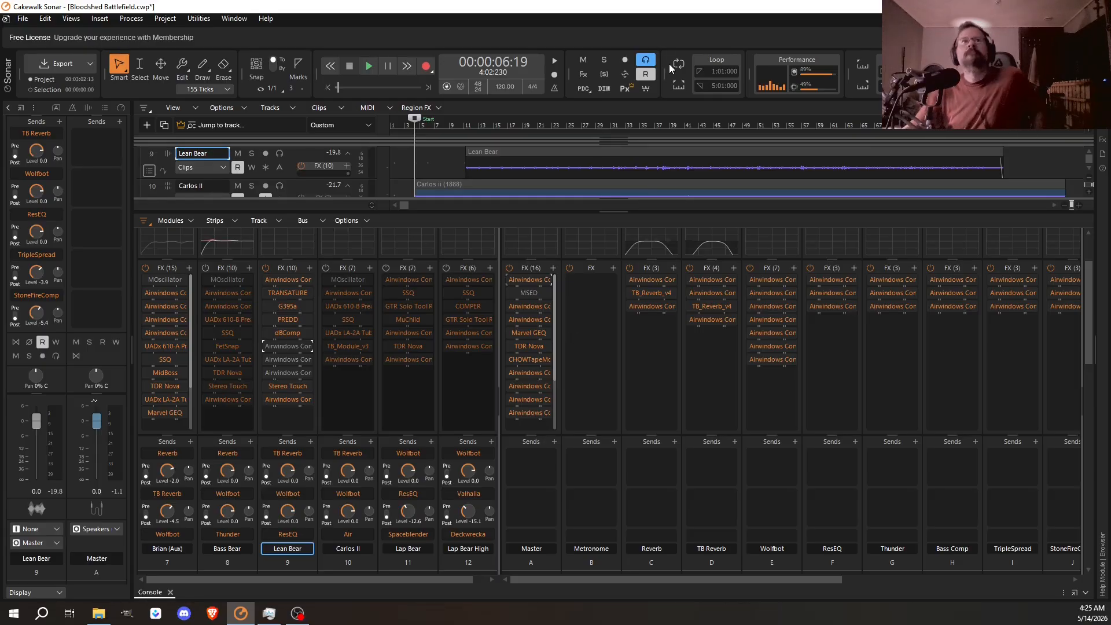
- Inspect the settings of the G395a, dBComp and Stereo Touch plugins on the Lean Bear track, closing each one
double_click(283, 306)
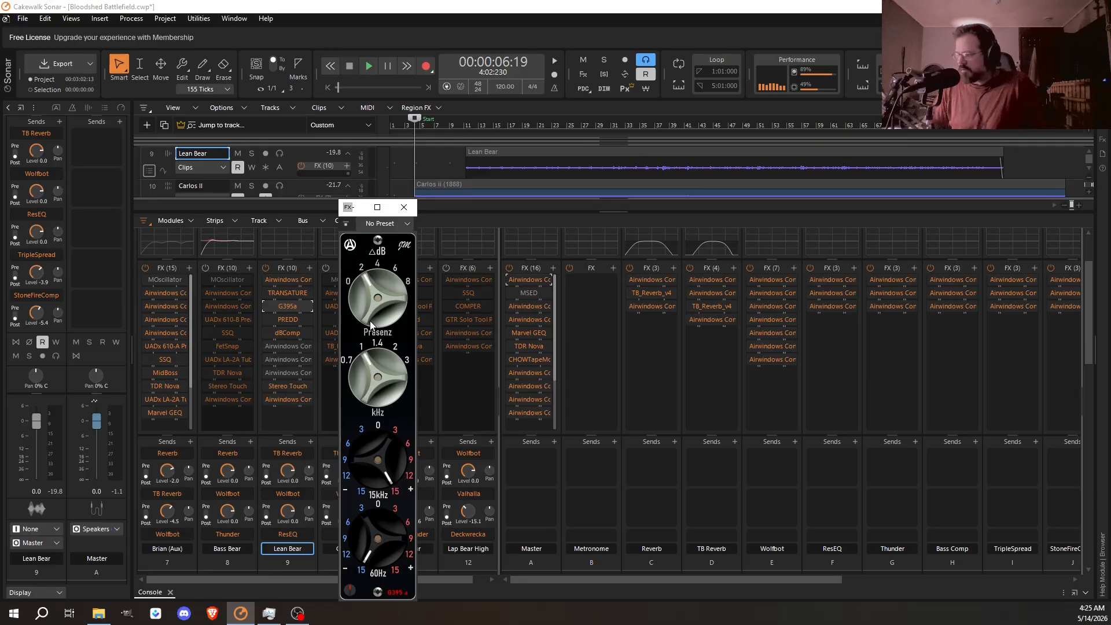
left_click(405, 208)
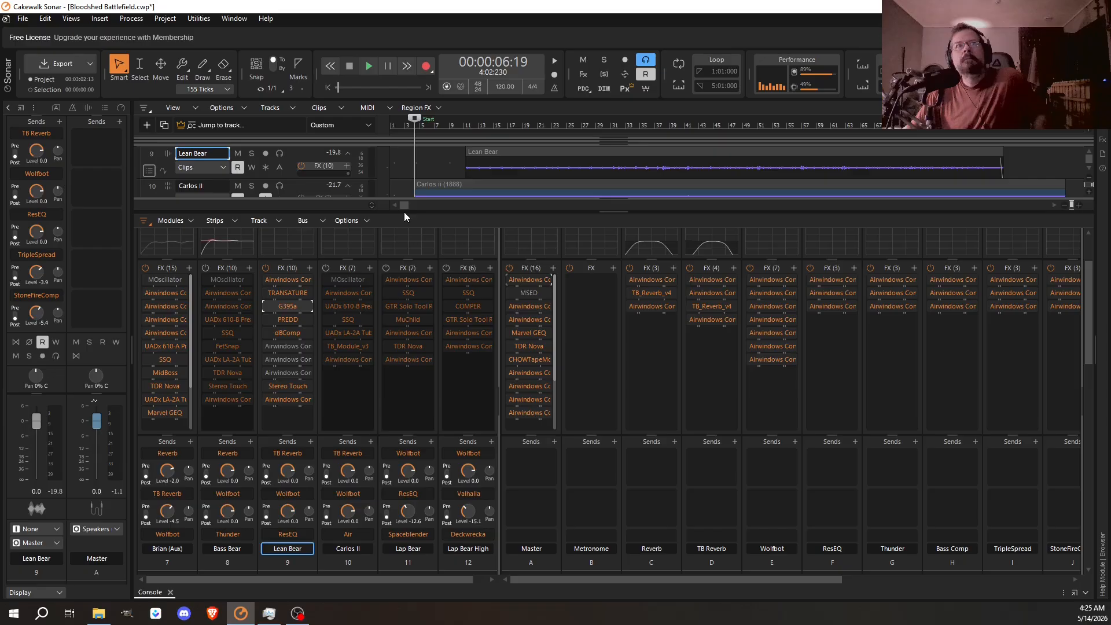
double_click(286, 333)
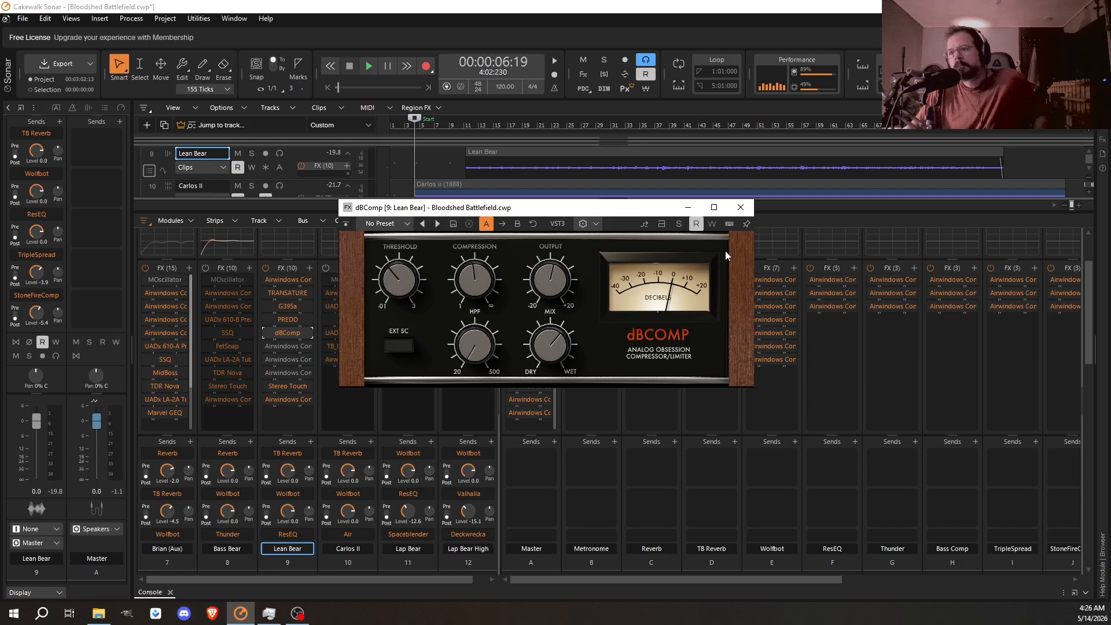
left_click(746, 208)
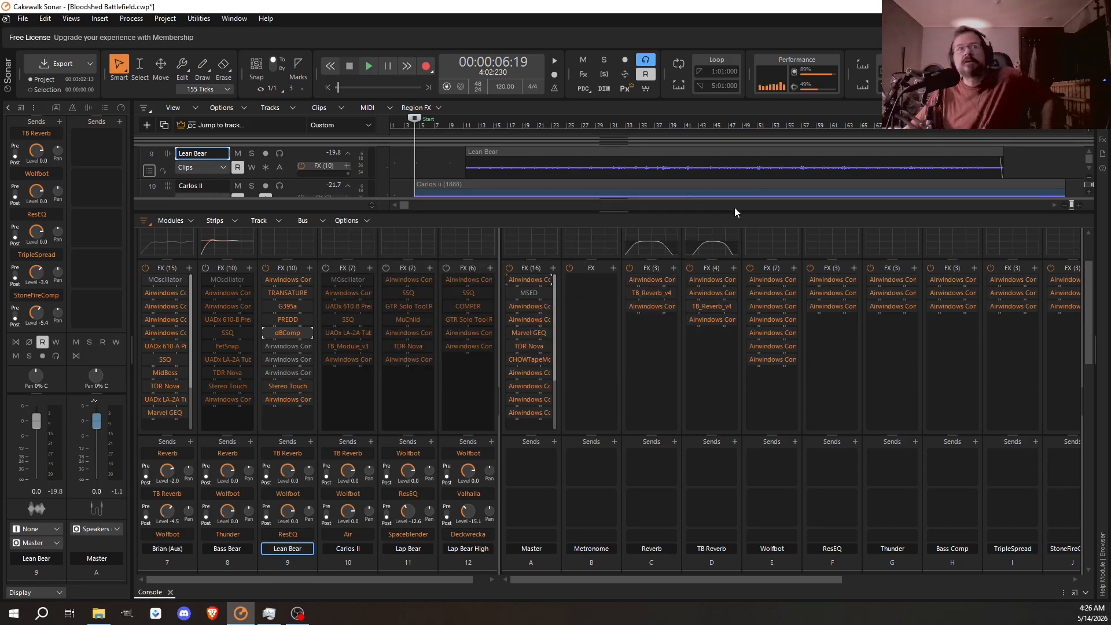
double_click(288, 387)
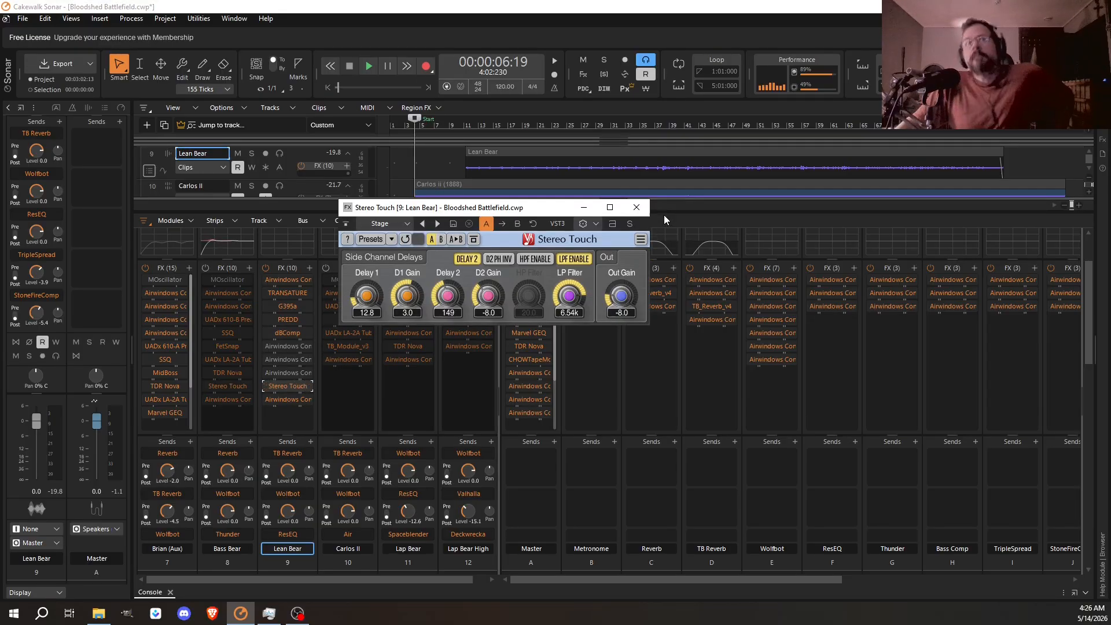
left_click(636, 208)
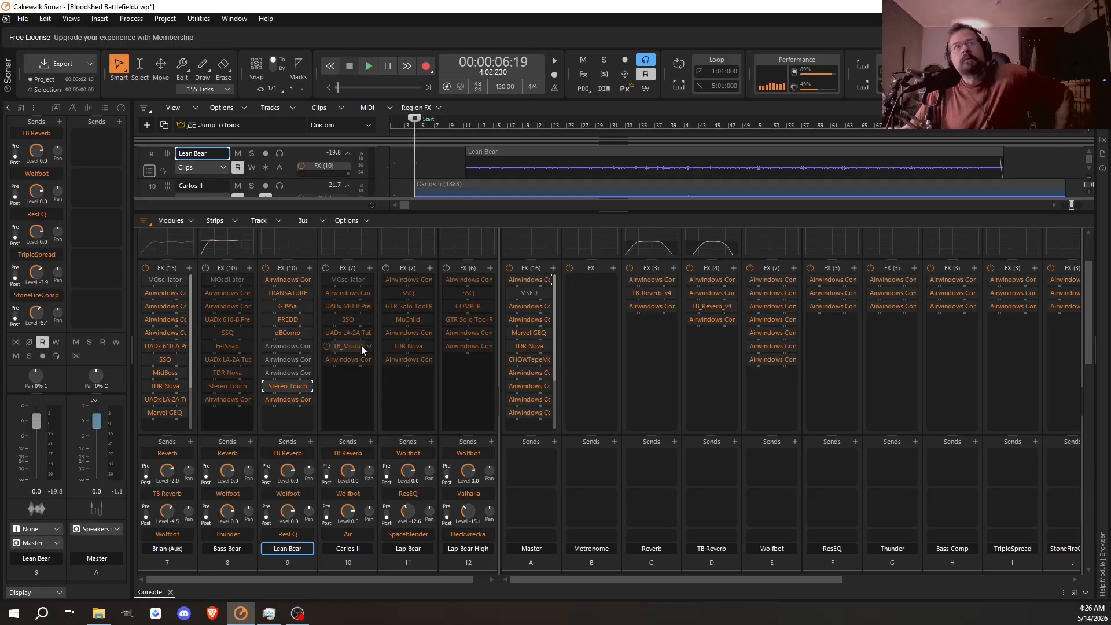
- Mute the Lean Bear track and play the mix without it, stopping after the section where its clip begins
scroll(540, 469, "down", 4)
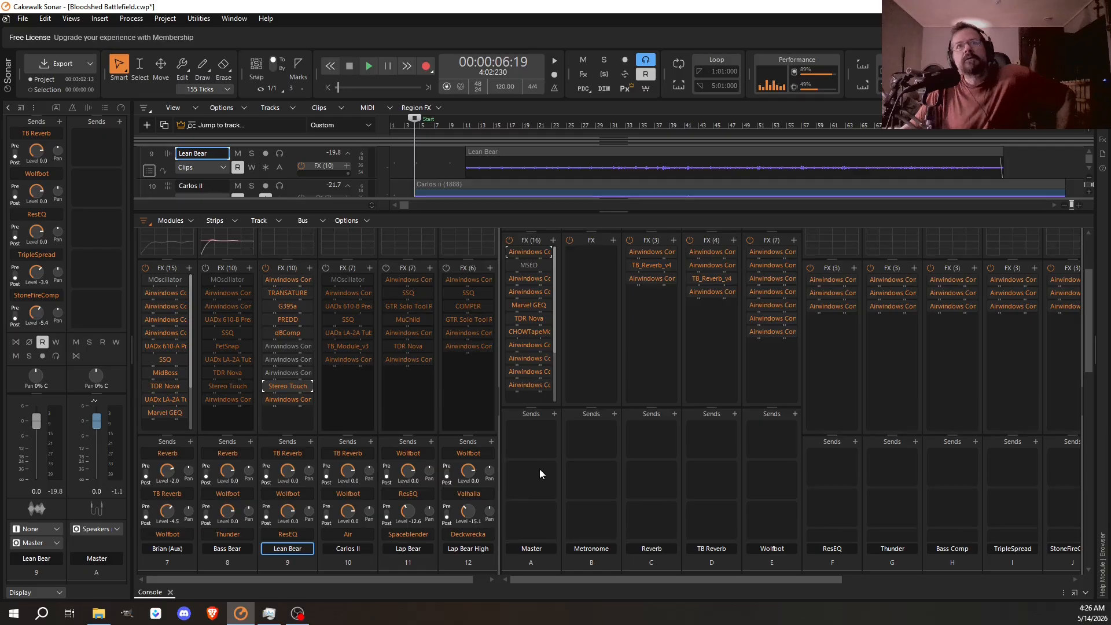
scroll(533, 472, "down", 6)
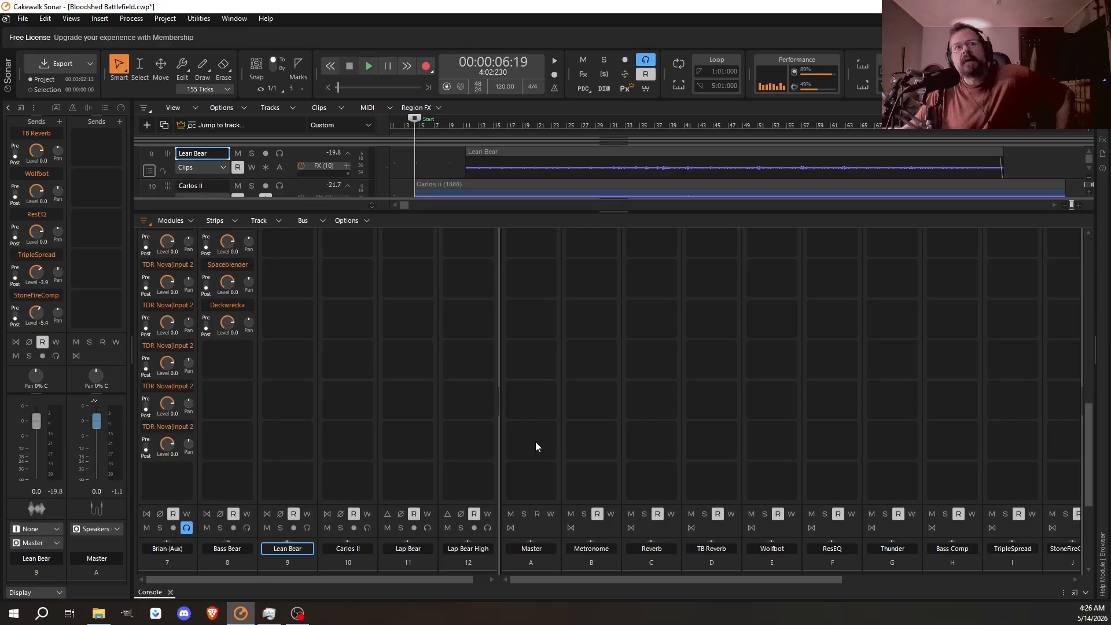
scroll(536, 446, "down", 2)
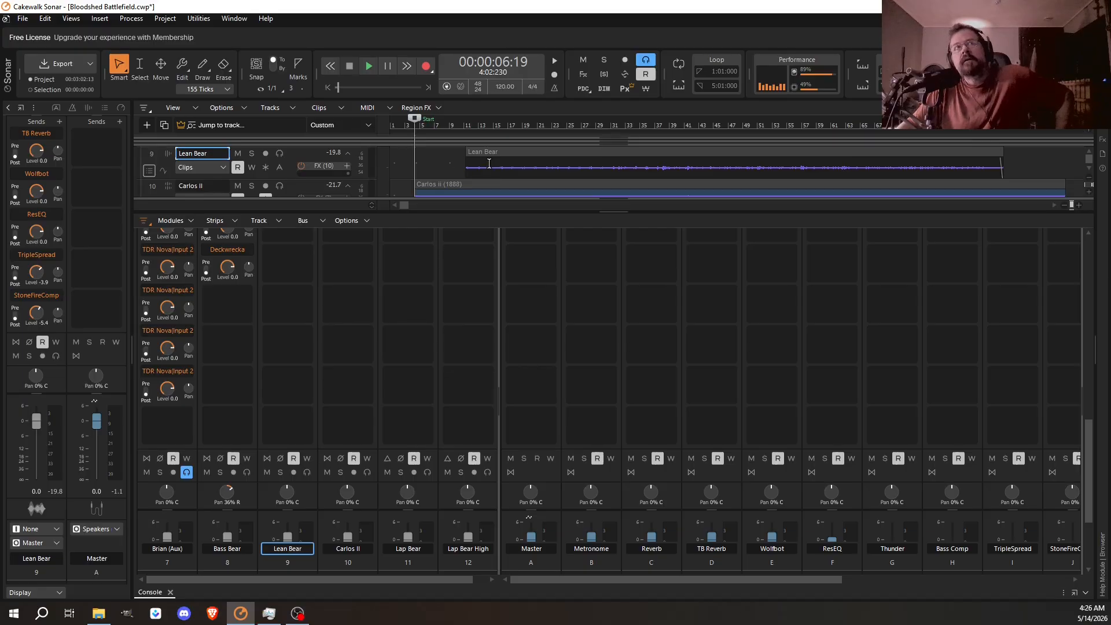
left_click(268, 474)
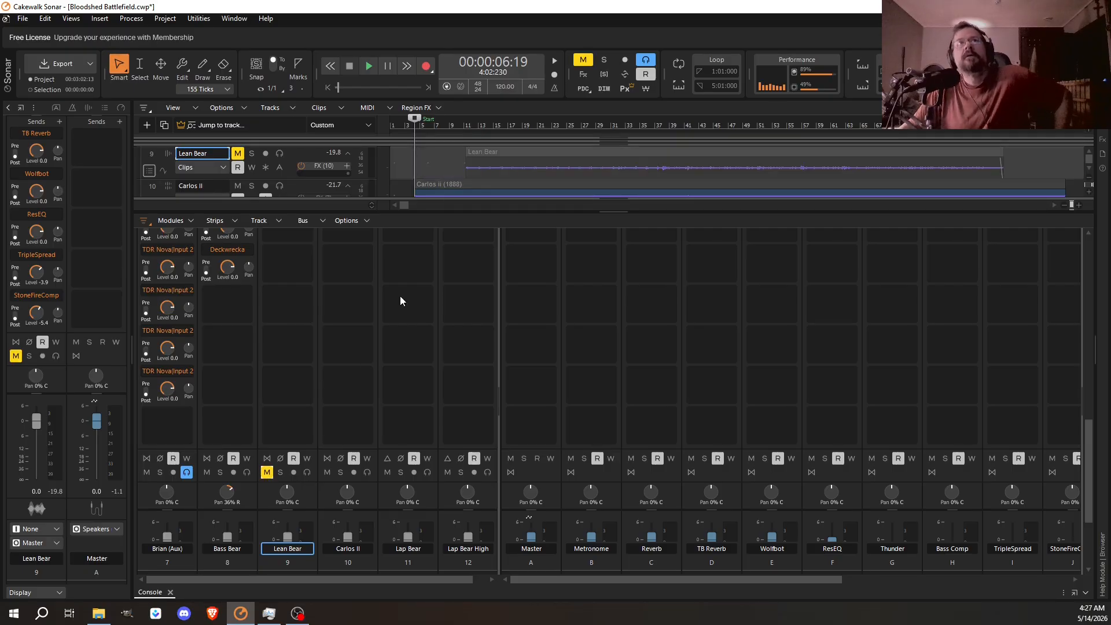
left_click(367, 66)
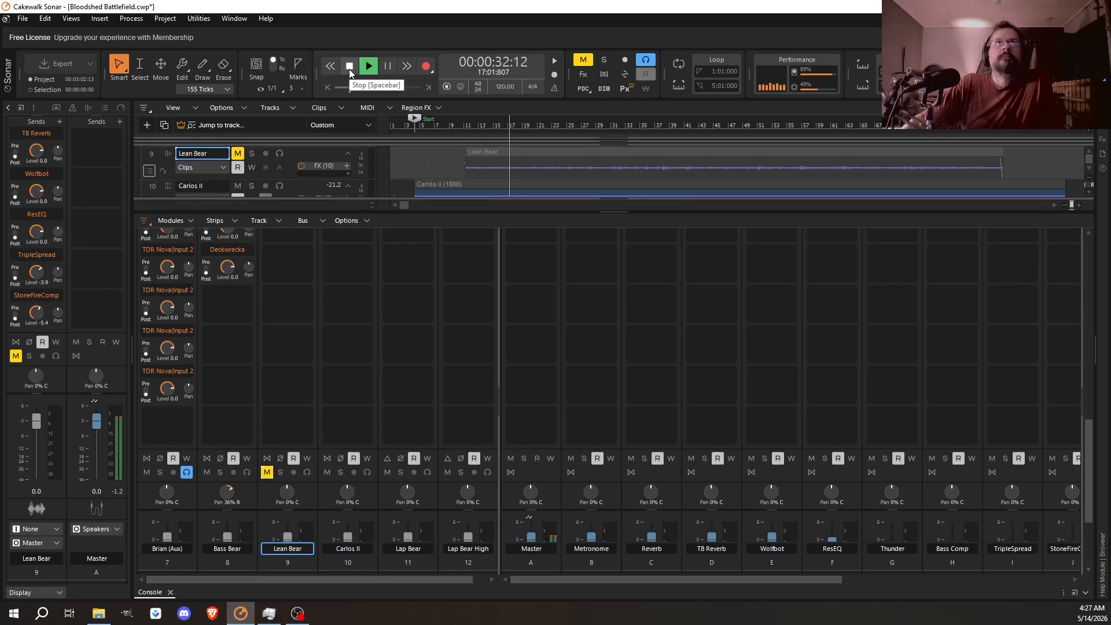
left_click(350, 67)
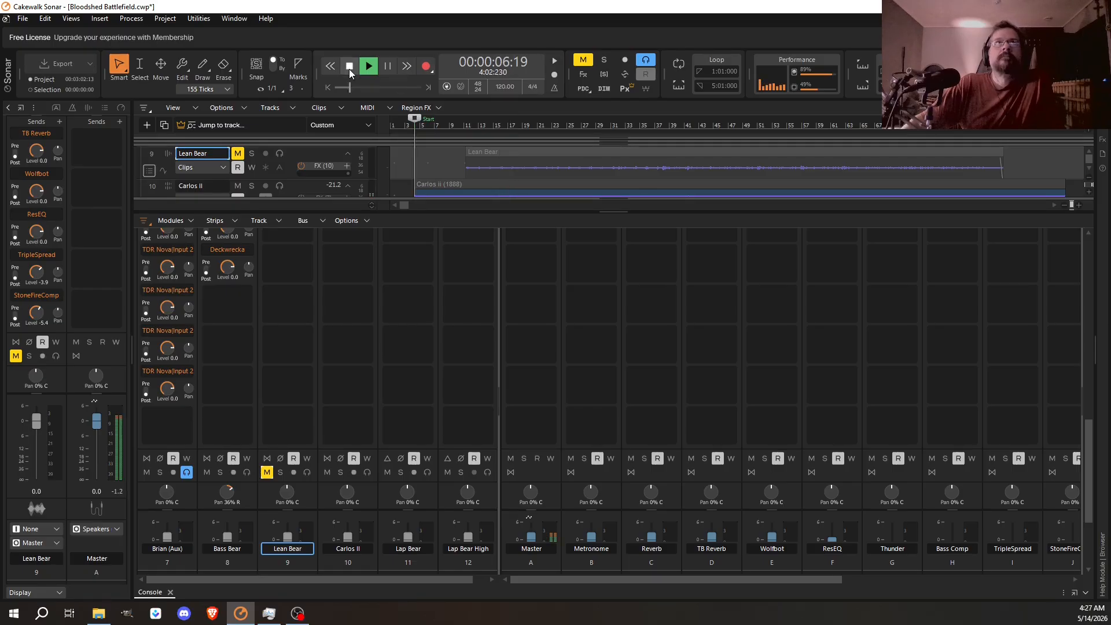
- Place the playhead just before the Lean Bear clip, unmute the track and audition the mix with it included
left_click(457, 168)
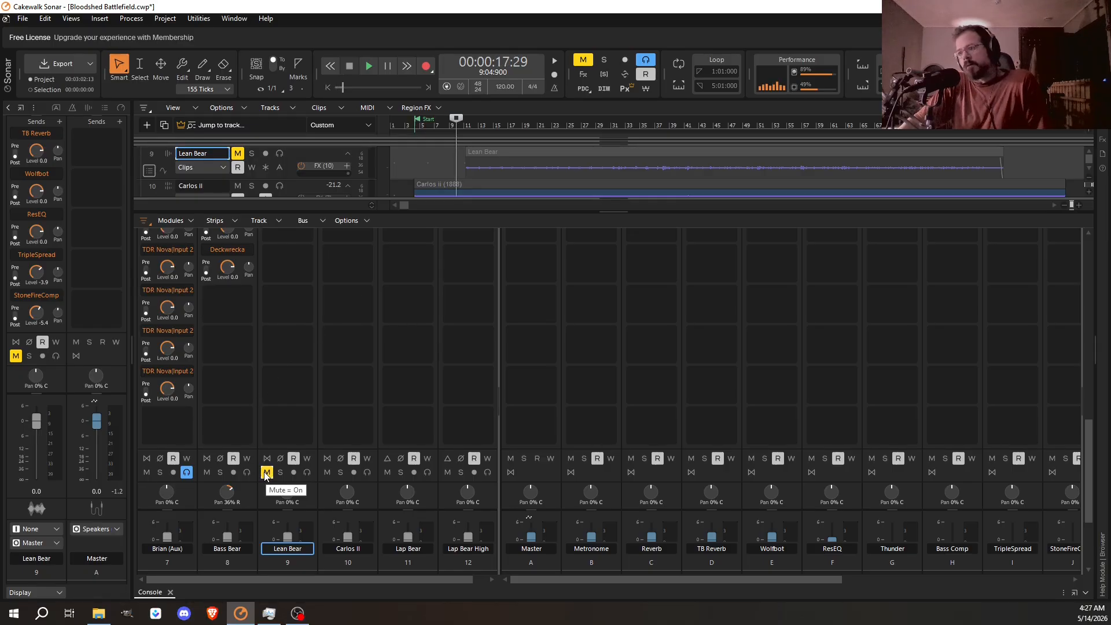
left_click(266, 473)
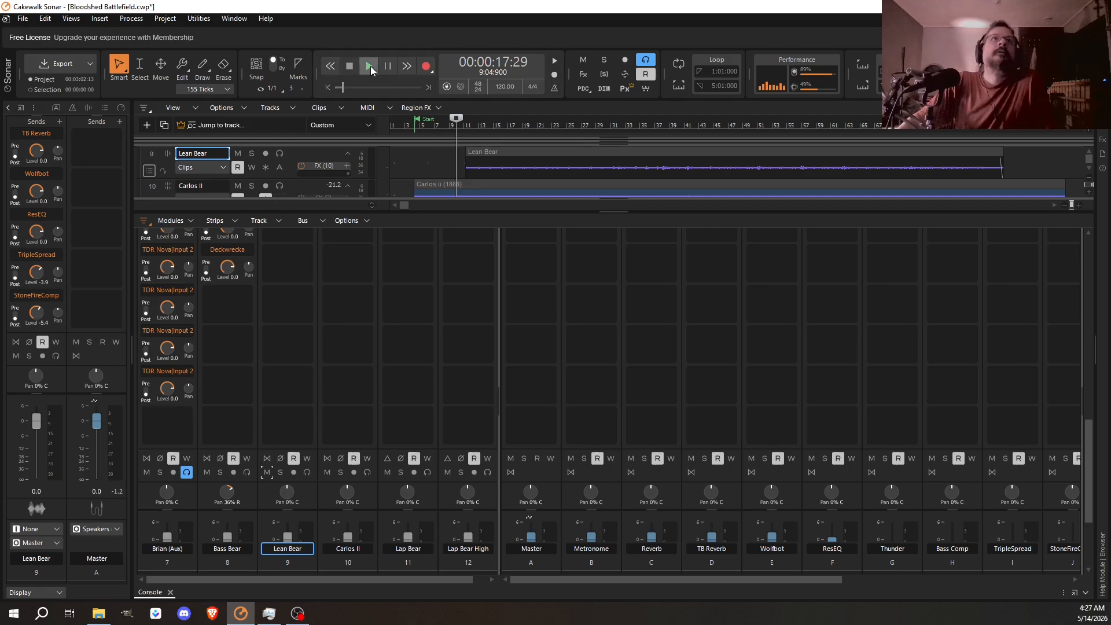
left_click(370, 66)
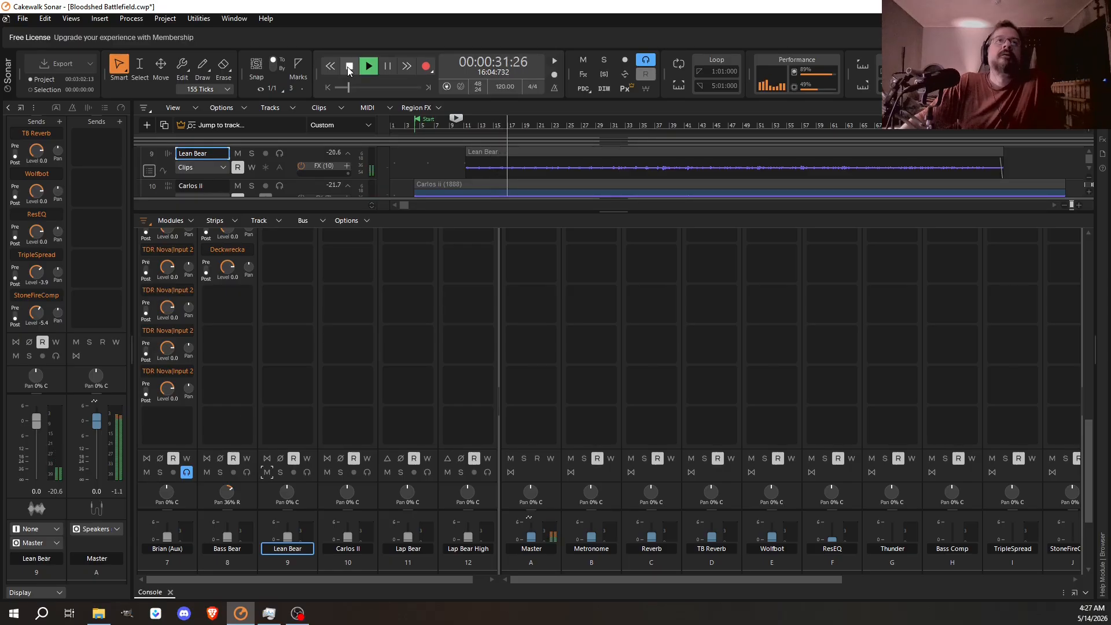
left_click(347, 67)
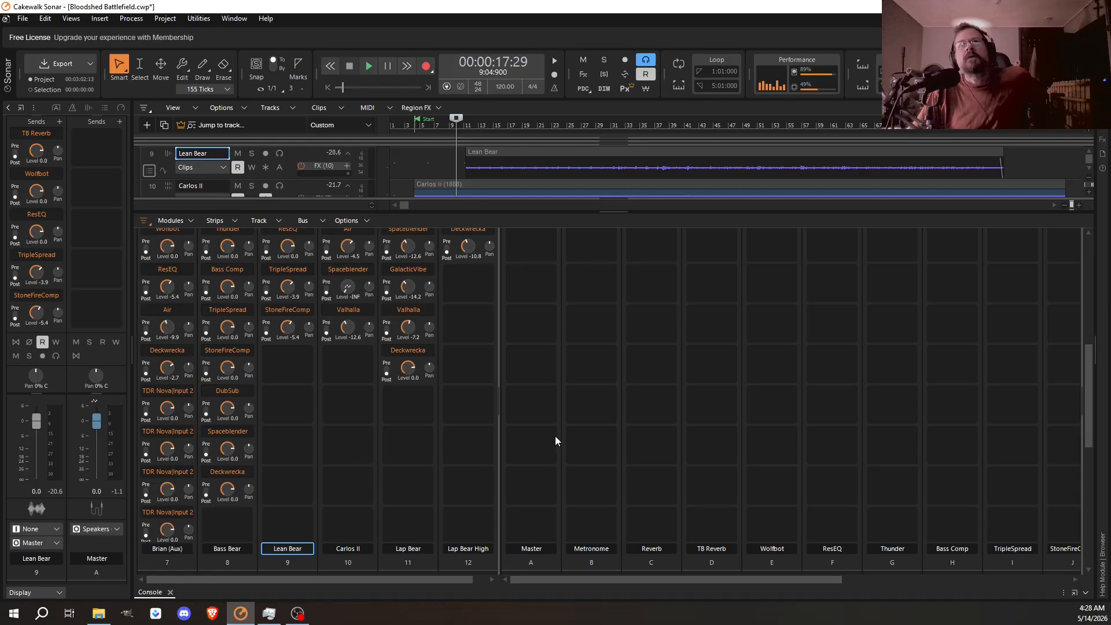
- Examine the BezEQ3 and Parametric settings of the bypassed Airwindows equalizers in the Lean Bear FX rack
scroll(555, 436, "up", 5)
scroll(554, 441, "up", 3)
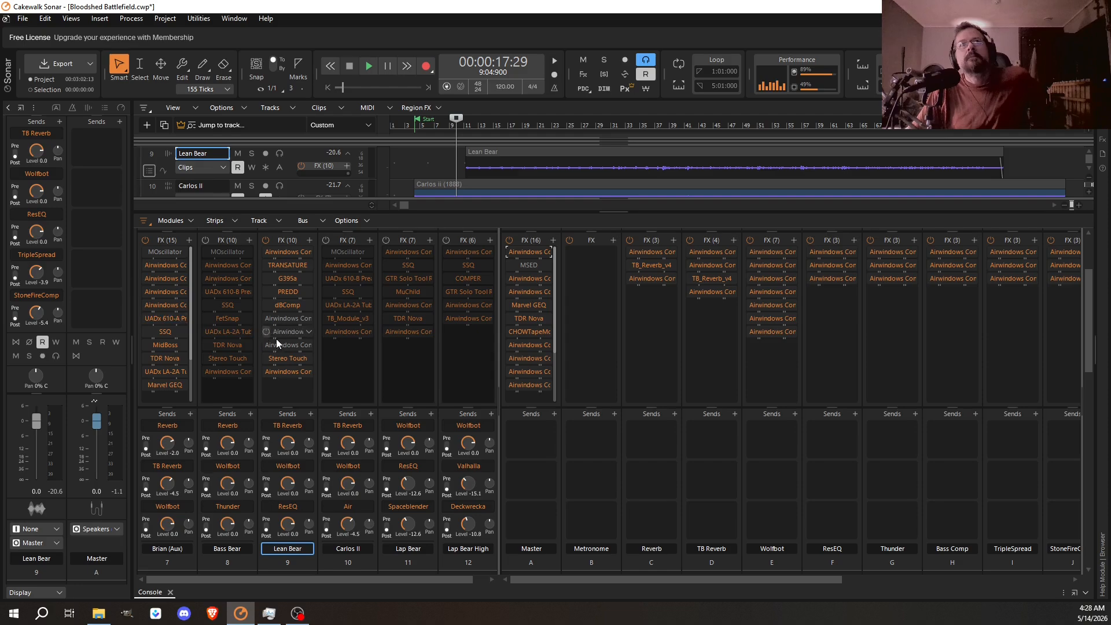
left_click(284, 333)
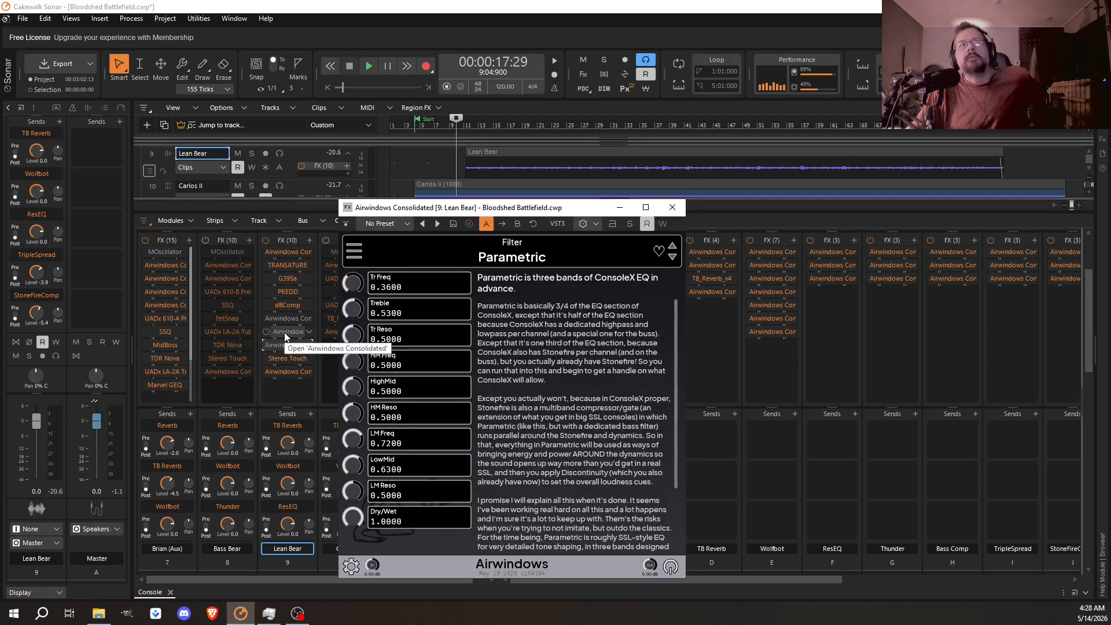
left_click(284, 333)
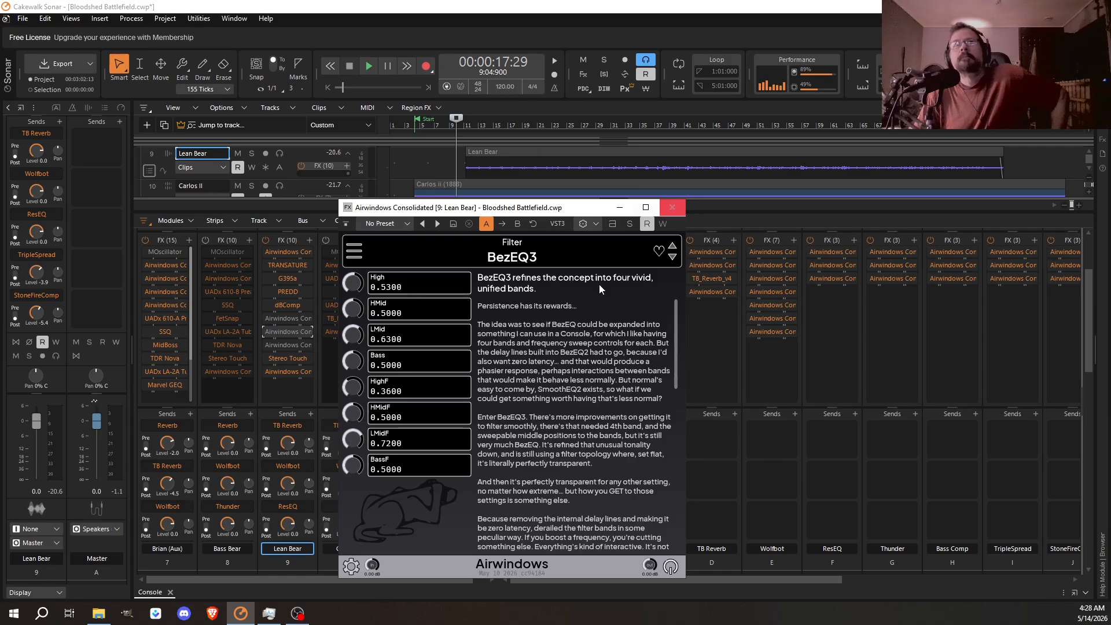
left_click(674, 210)
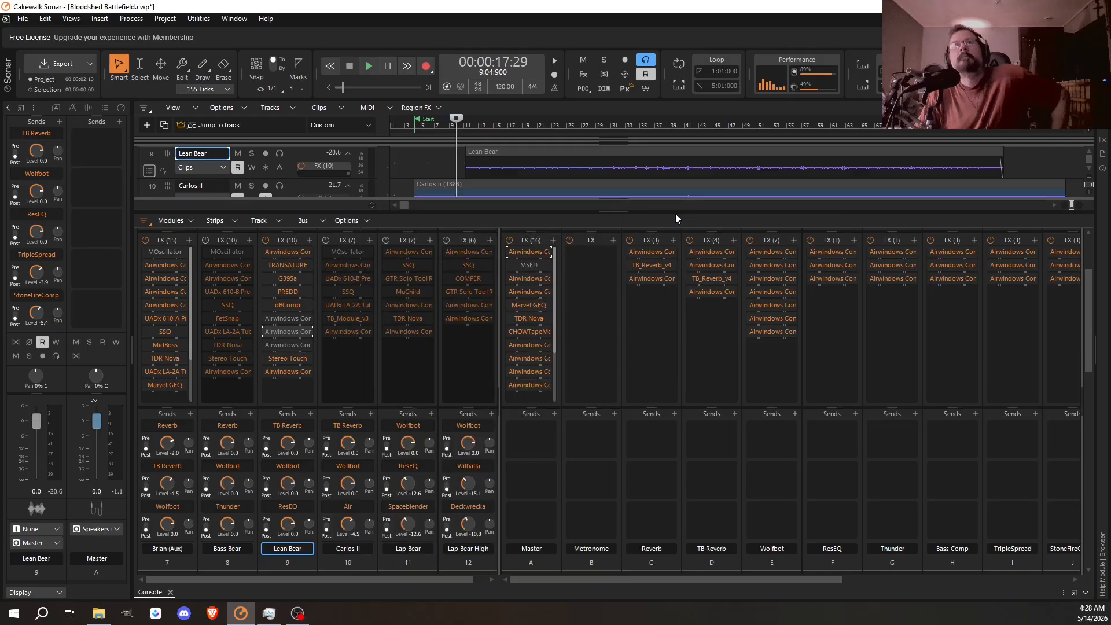
double_click(283, 344)
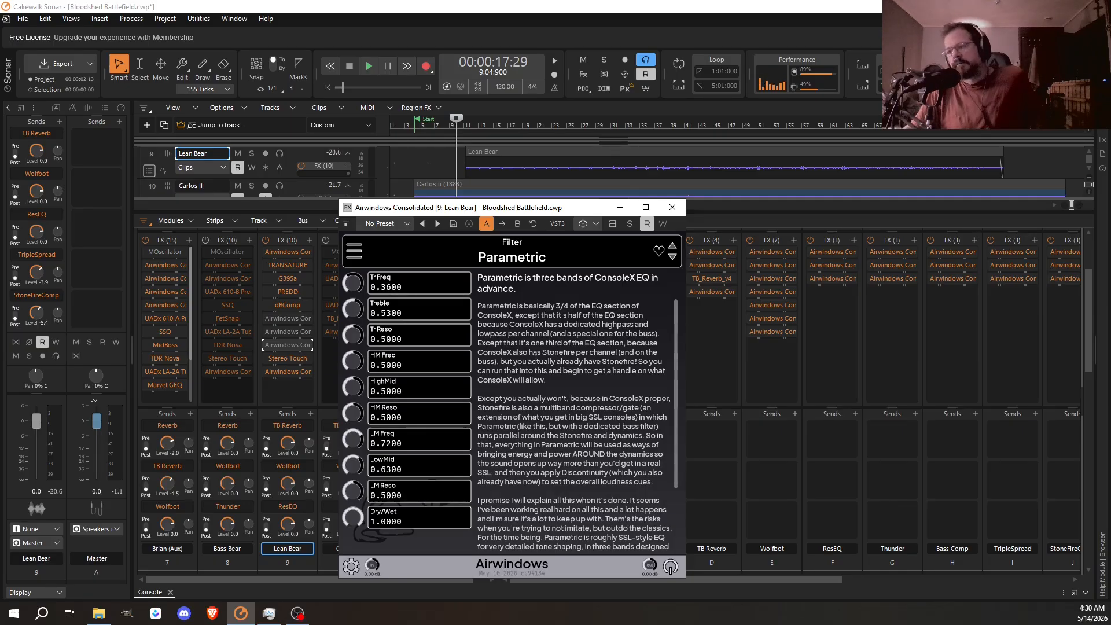
left_click(675, 210)
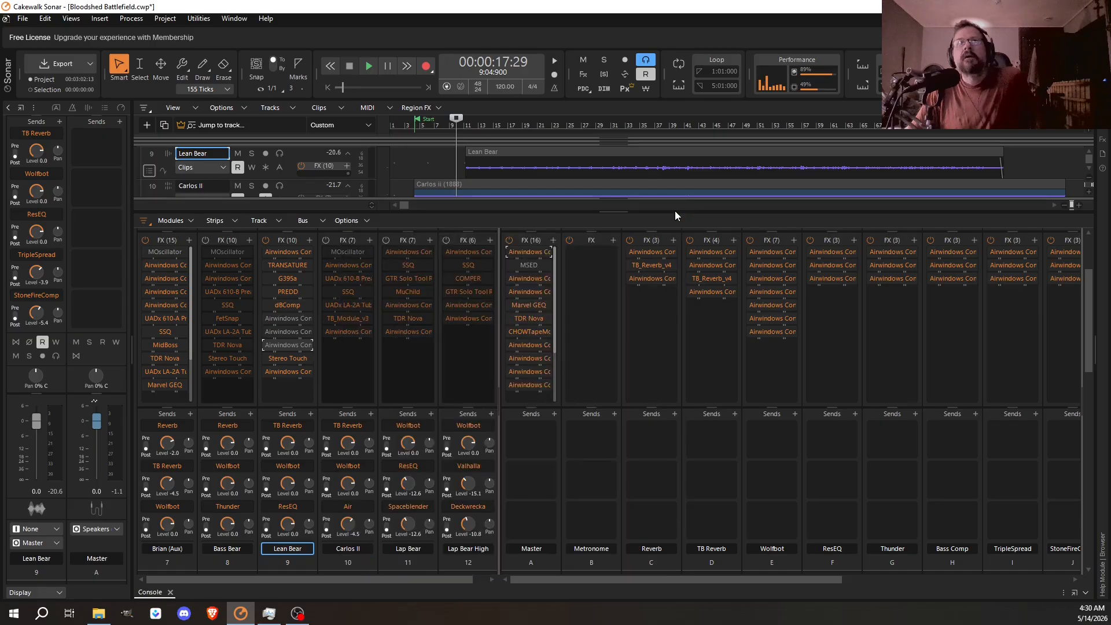
- Examine the Airwindows FatEQ on Lean Bear and highlight its description of how boosting makes loud sounds softclip
double_click(290, 321)
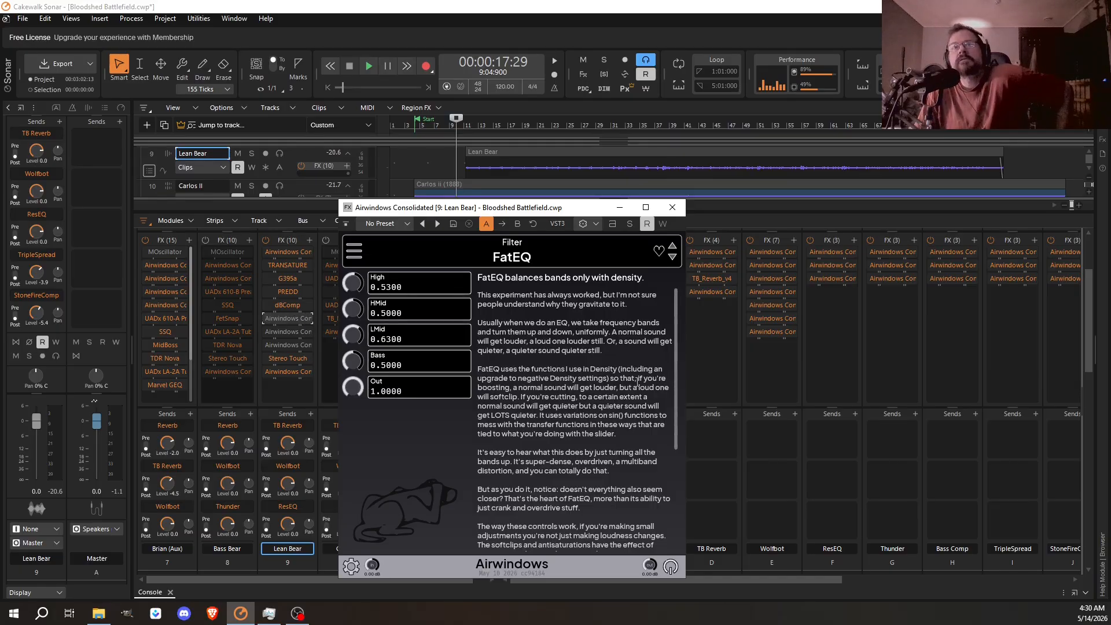
left_click_drag(638, 381, 519, 399)
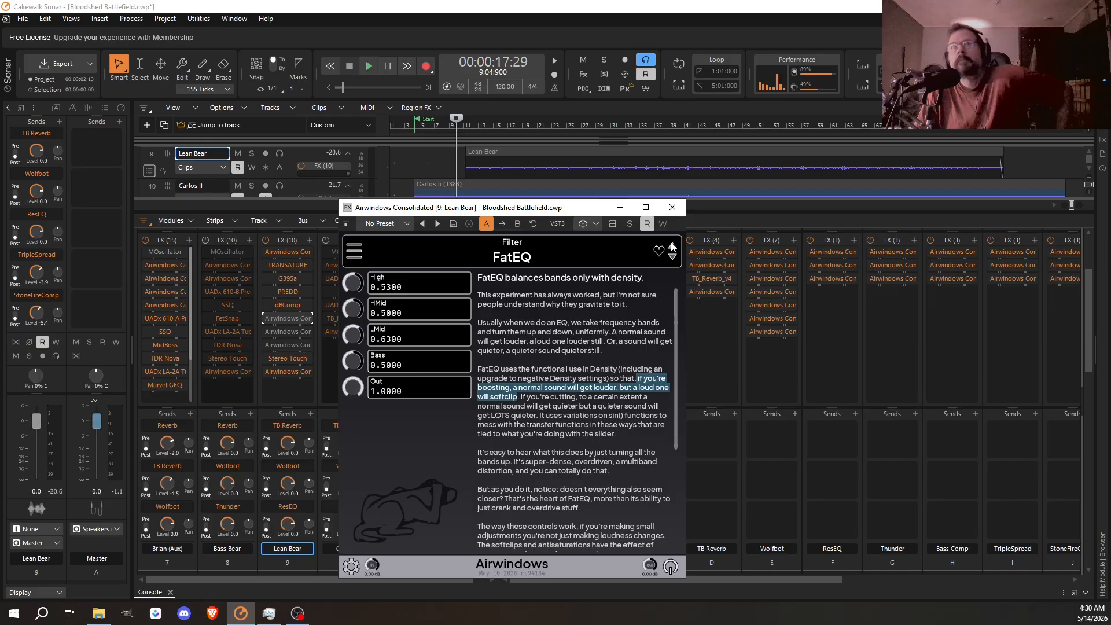
left_click(670, 207)
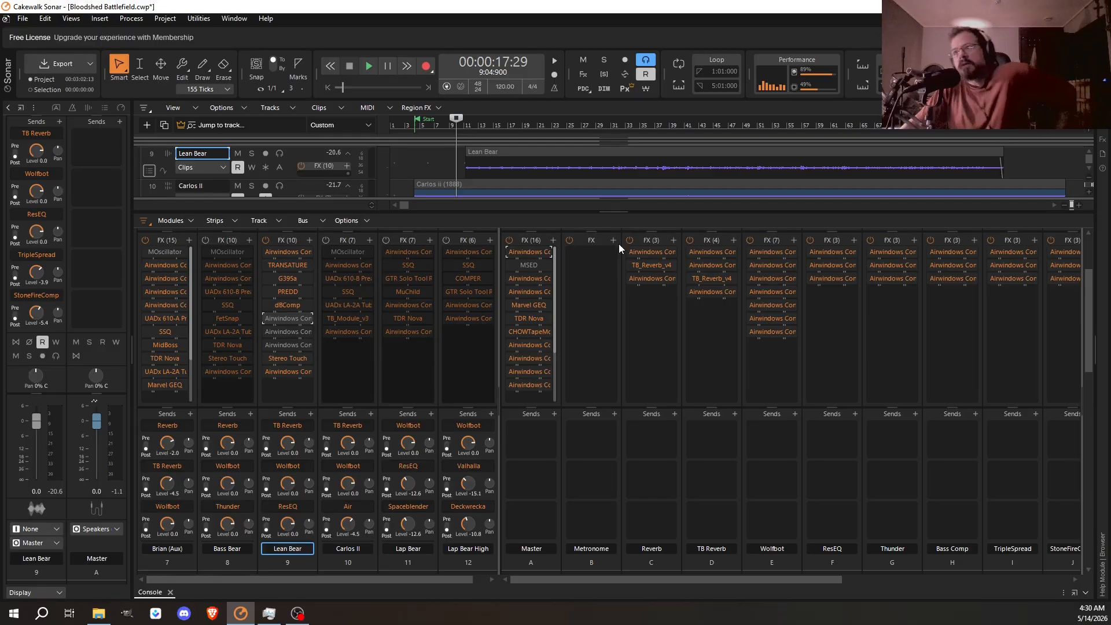
- Compare the band settings of BezEQ3 with those of FatEQ on the Lean Bear track
double_click(290, 332)
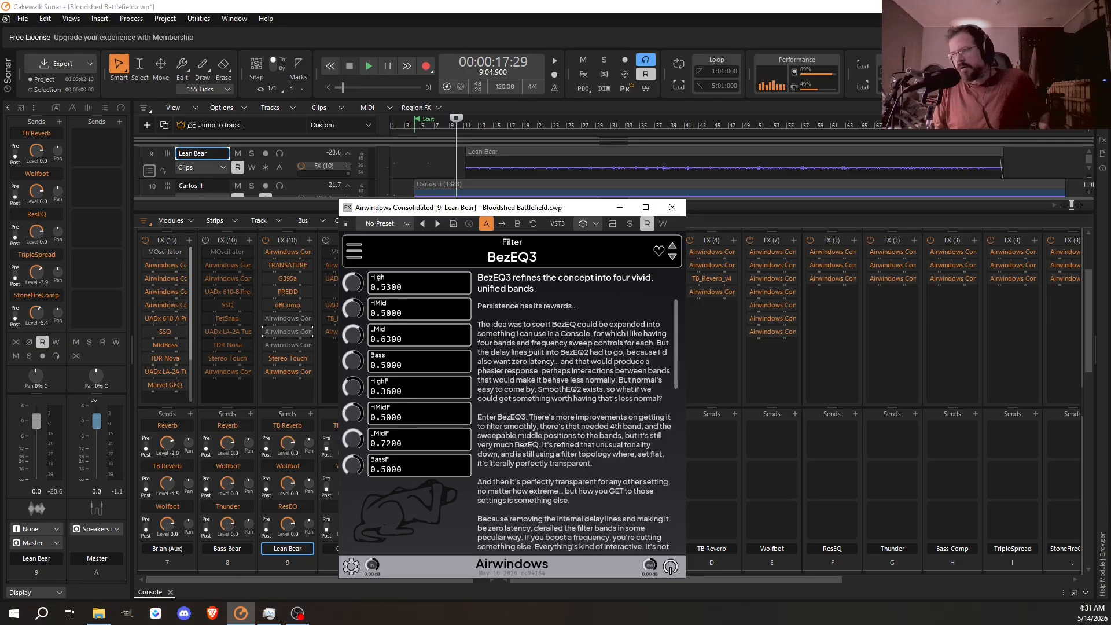
left_click(673, 208)
double_click(287, 318)
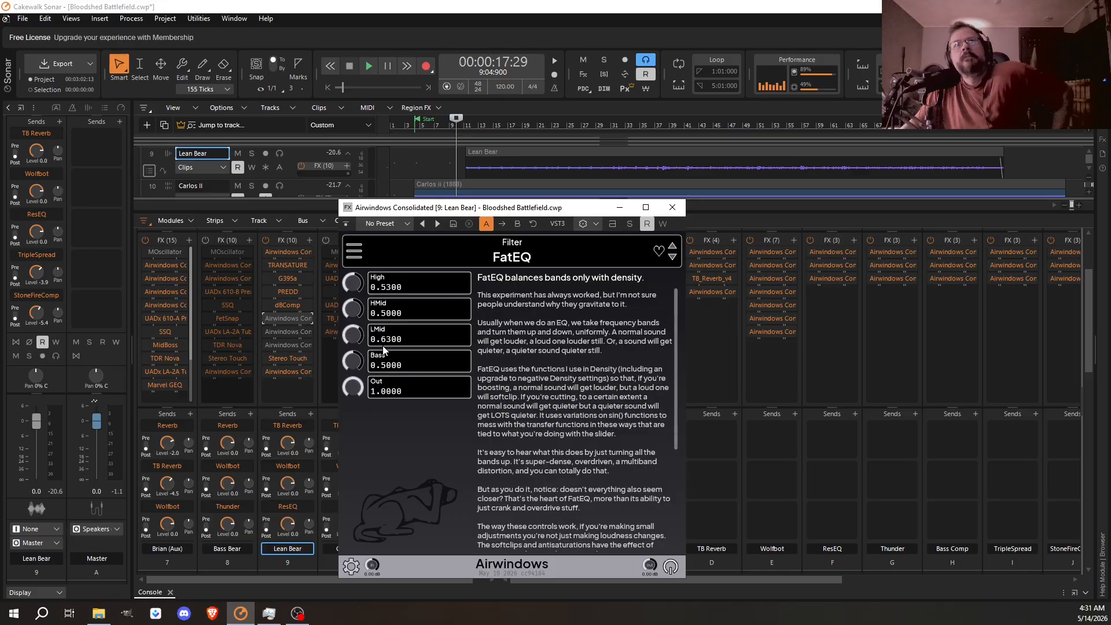
left_click(672, 208)
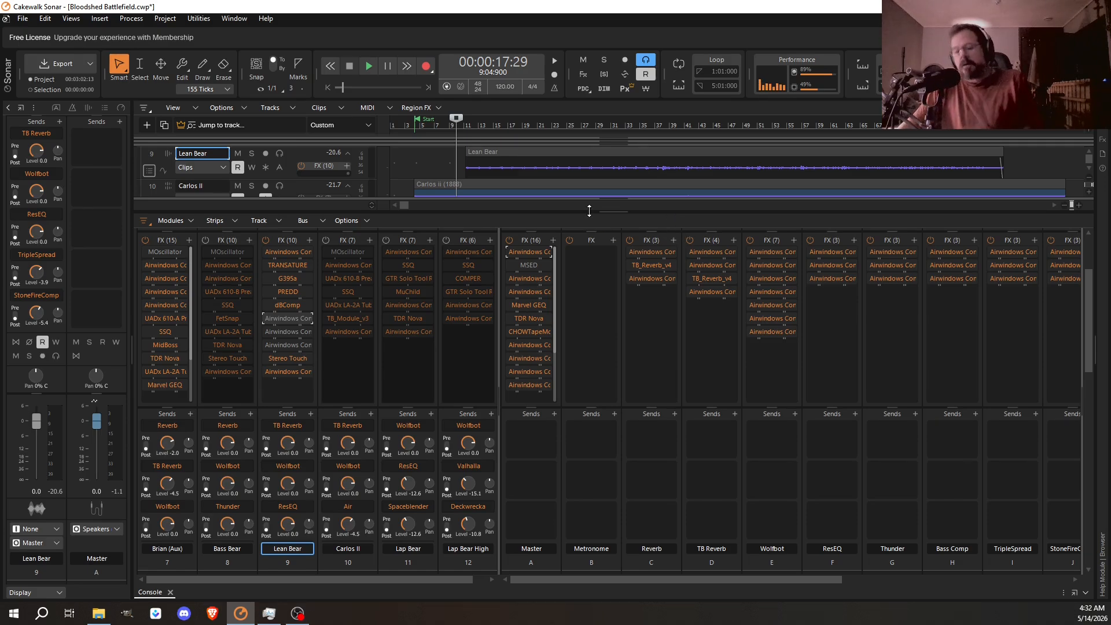
- Review the three Airwindows equalizers on Lean Bear in rack order: FatEQ, BezEQ3 and Parametric
double_click(284, 320)
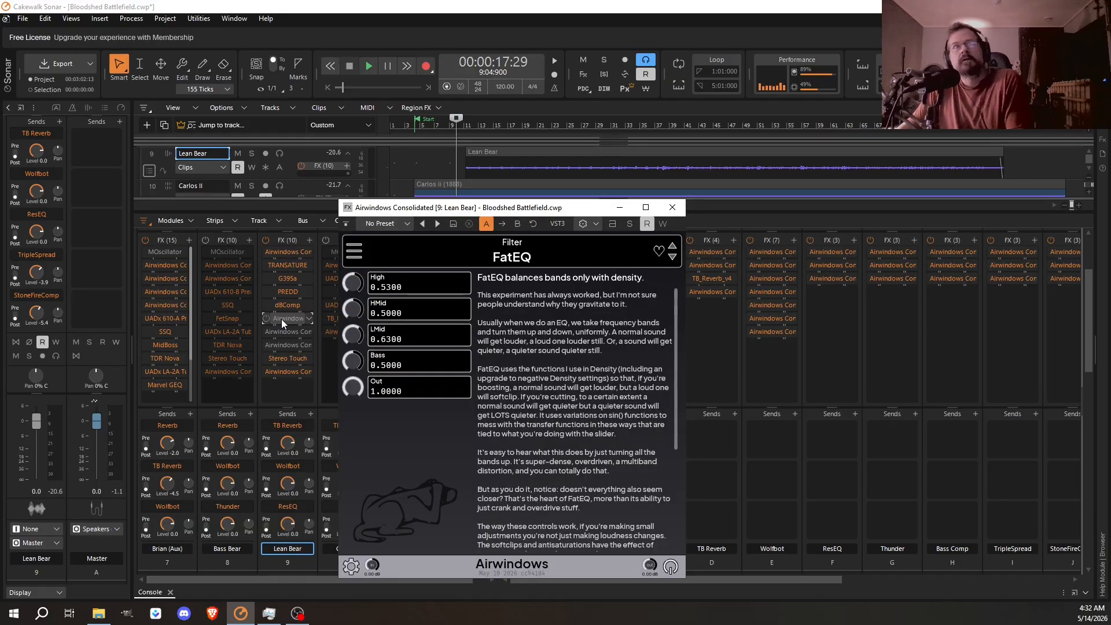
double_click(285, 332)
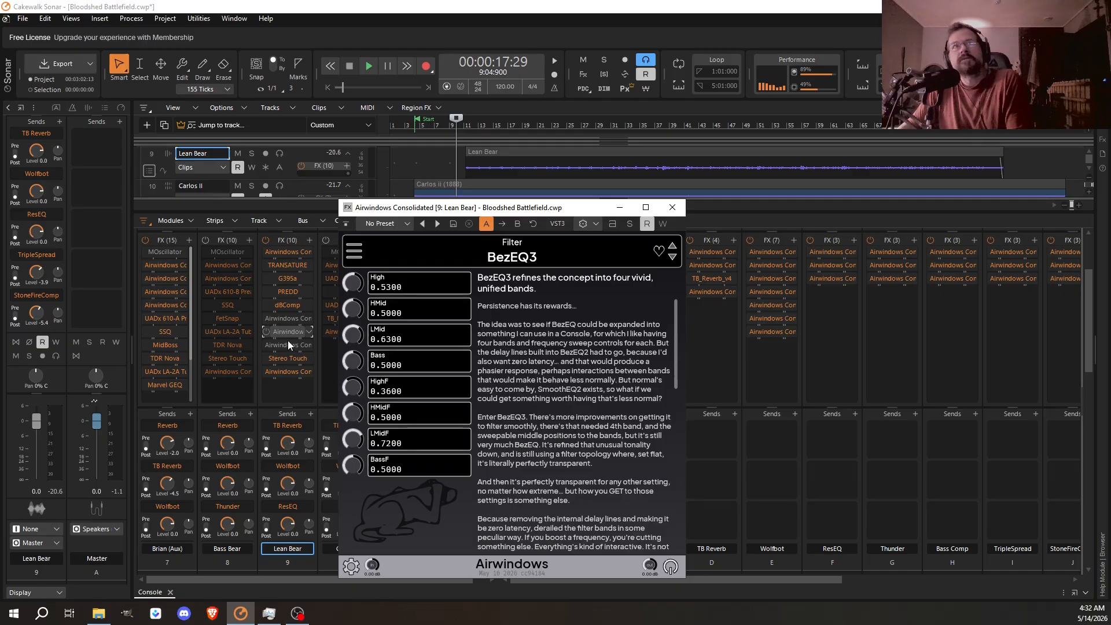
double_click(289, 346)
double_click(288, 343)
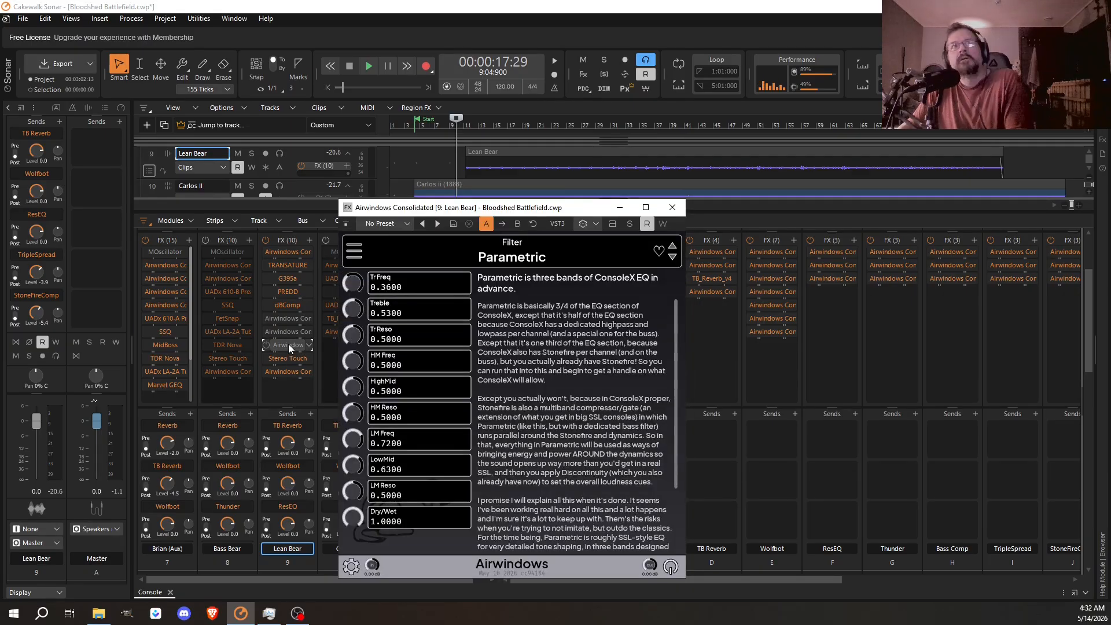
left_click(661, 206)
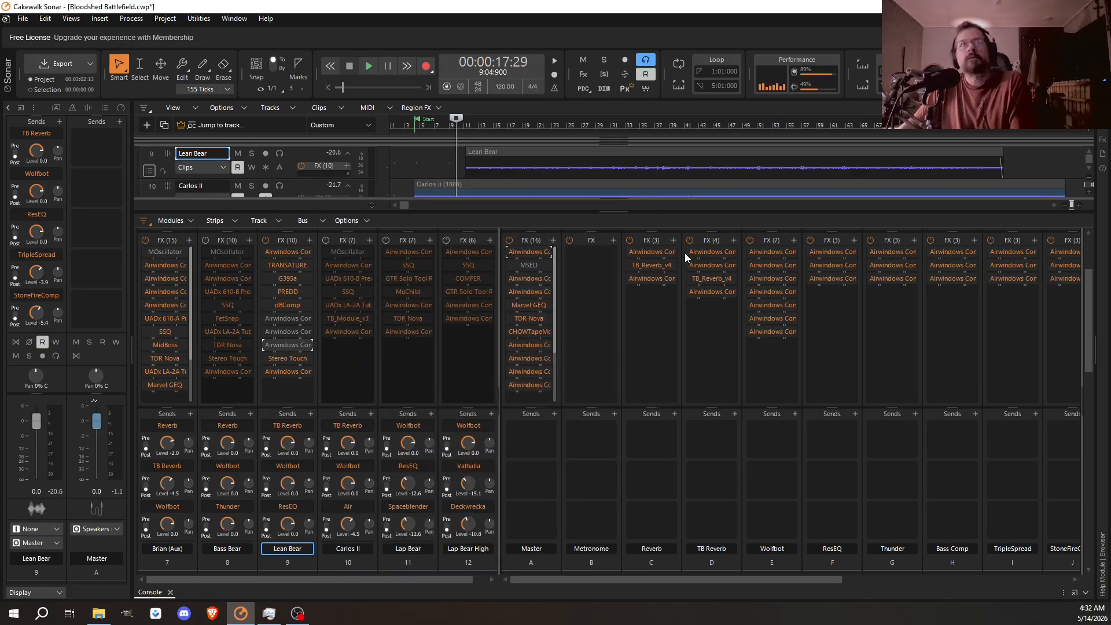
- Audition the mix with all three Airwindows equalizers on Lean Bear bypassed, and again with only FatEQ active
left_click(368, 67)
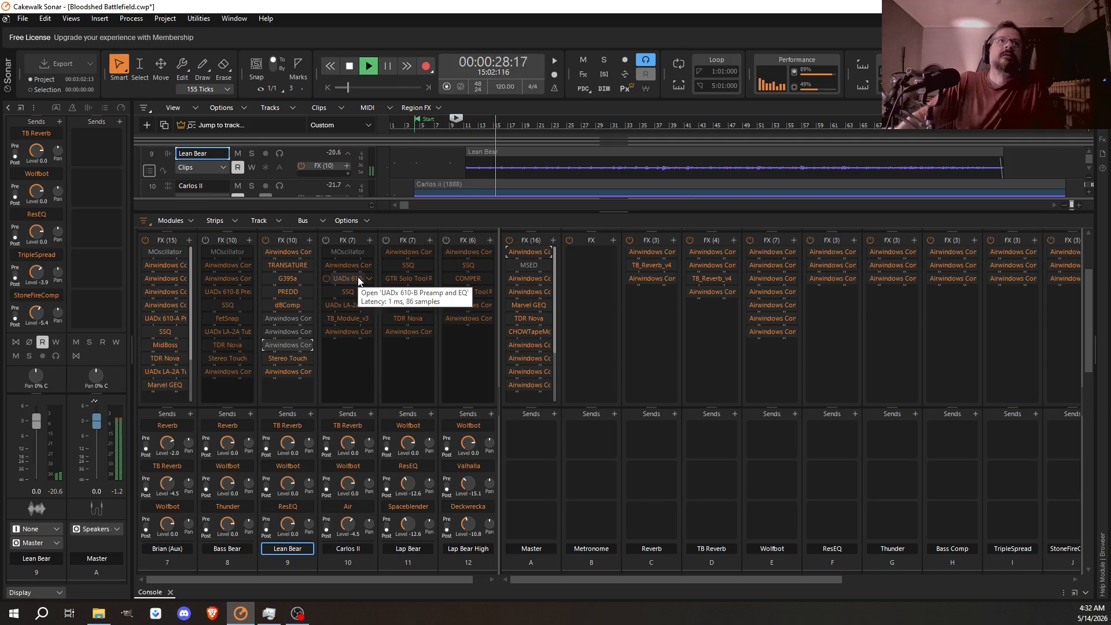
key("space")
left_click(267, 319)
key("space")
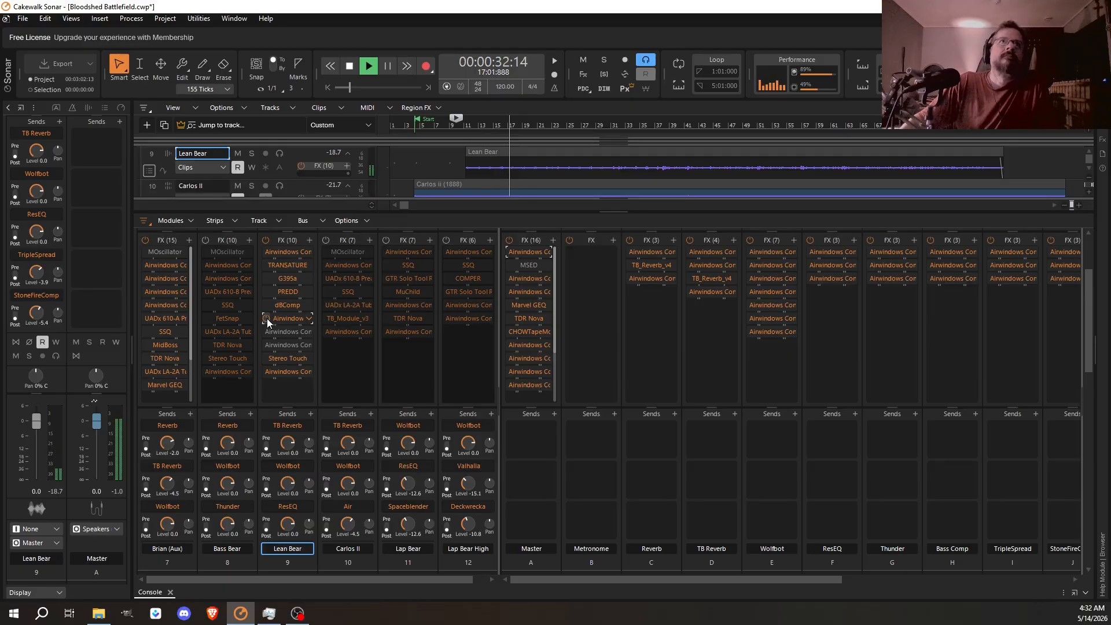
key("space")
- Bypass FatEQ, activate BezEQ3 on Lean Bear, and audition the same passage
left_click_drag(264, 315, 263, 327)
key("space")
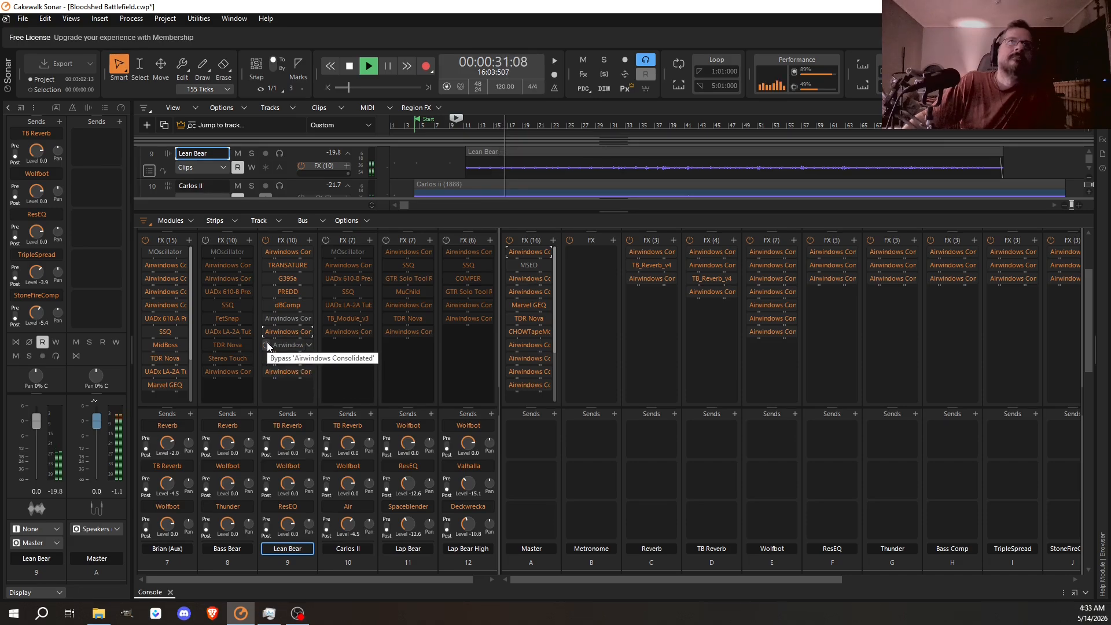
key("space")
- Bypass BezEQ3, activate Parametric on Lean Bear, and audition the passage again
left_click_drag(265, 334, 265, 343)
key("space")
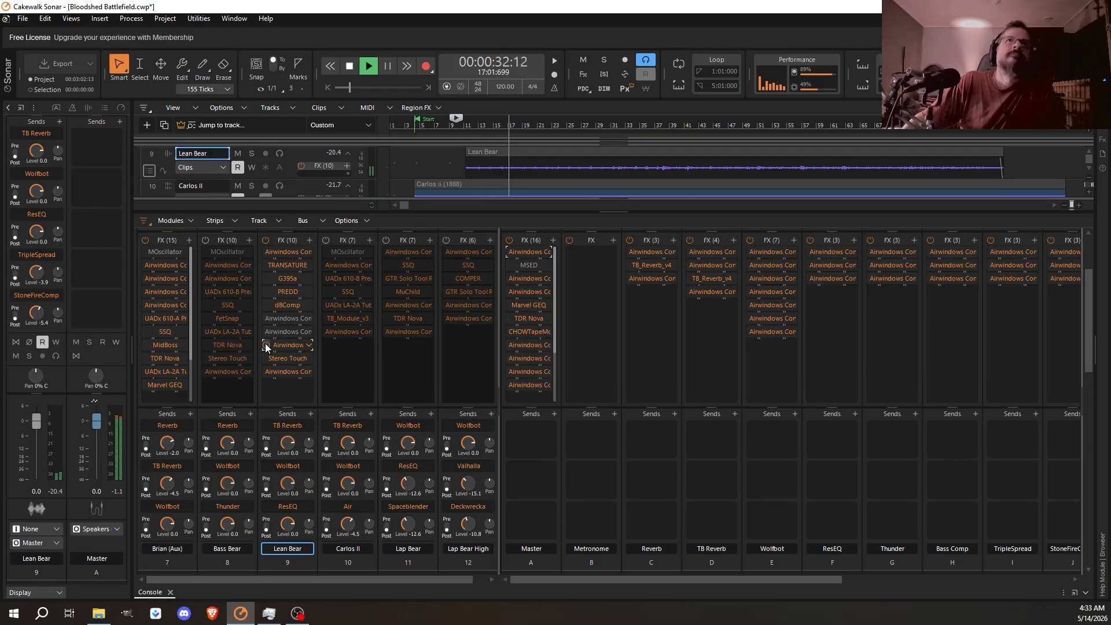
key("space")
- Switch Lean Bear from Parametric back to BezEQ3 and replay the passage
key("ctrl+s")
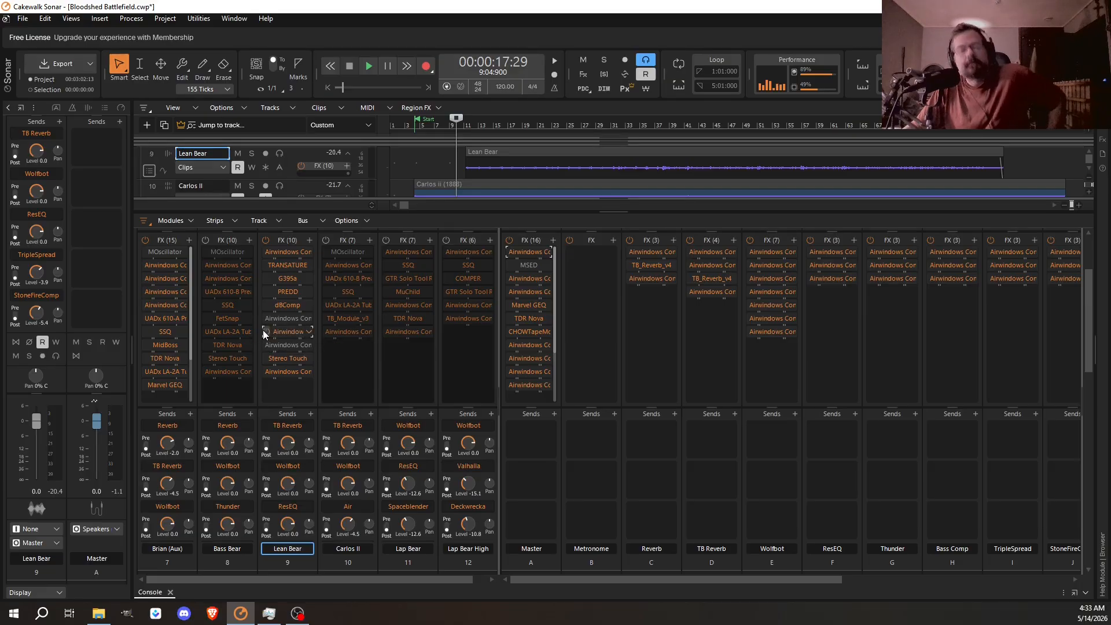
key("space")
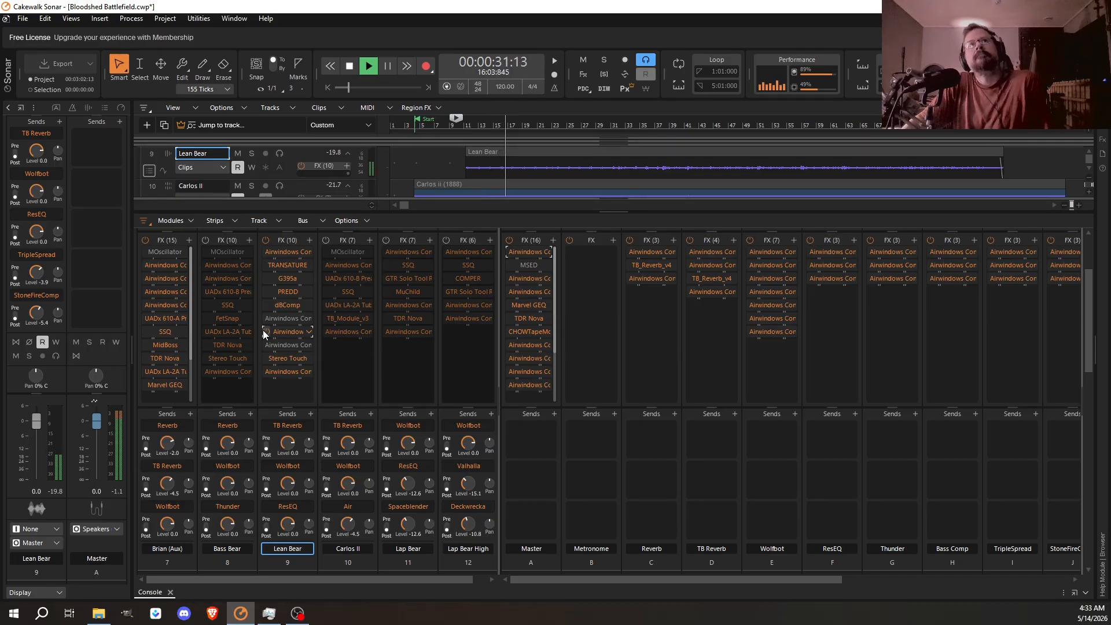
key("space")
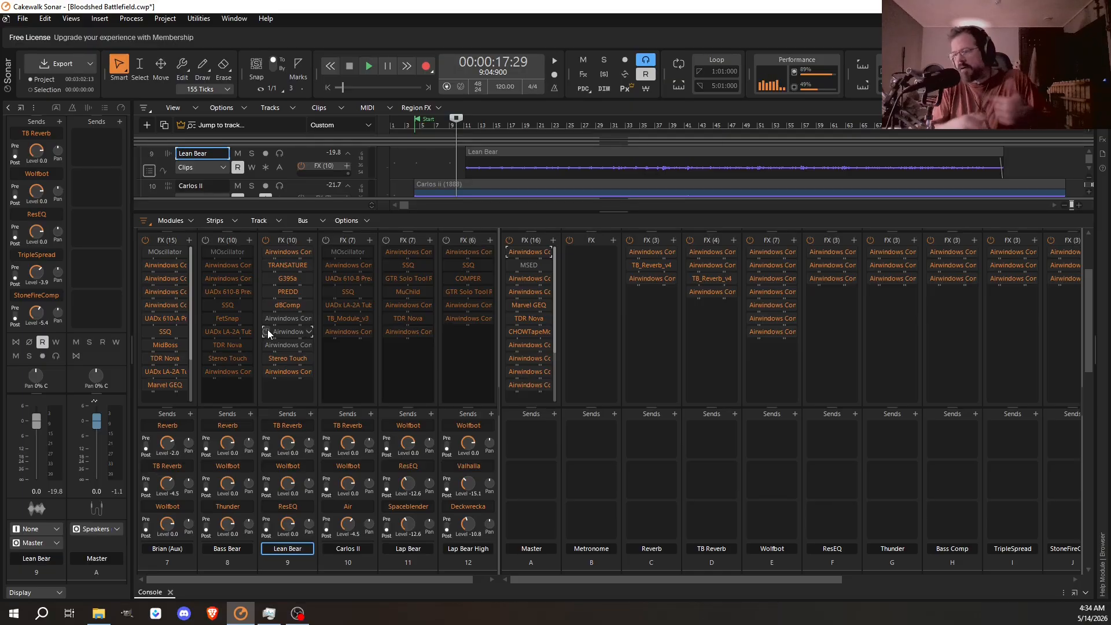
- Bypass BezEQ3 in the Lean Bear rack, open the Airwindows equalizer windows, and try FatEQ's bypass, leaving it bypassed
left_click_drag(268, 333, 297, 322)
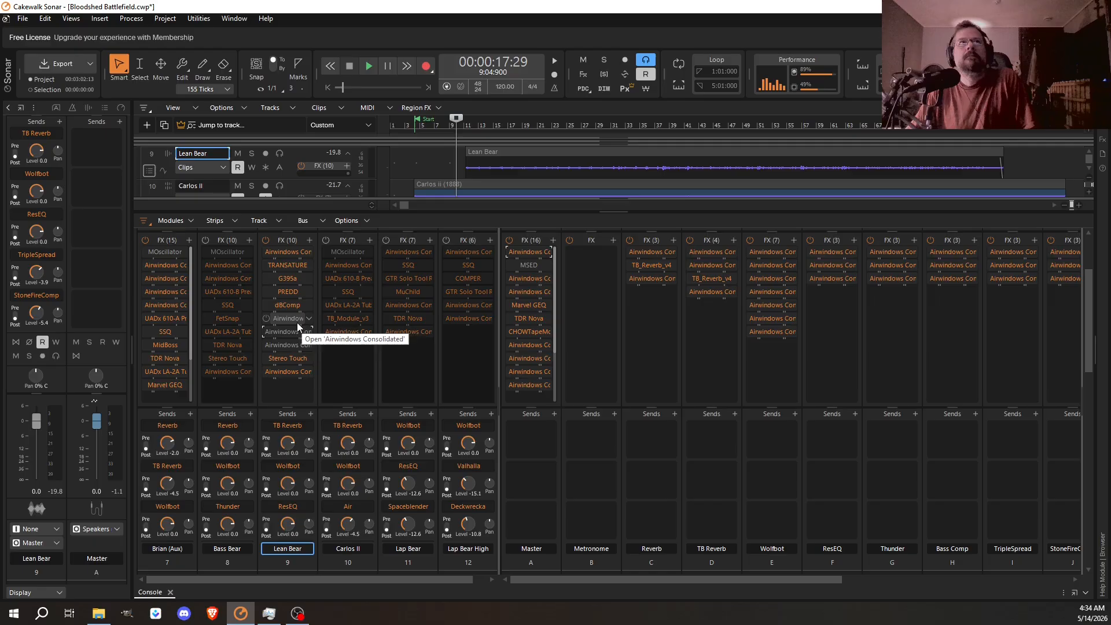
double_click(293, 321)
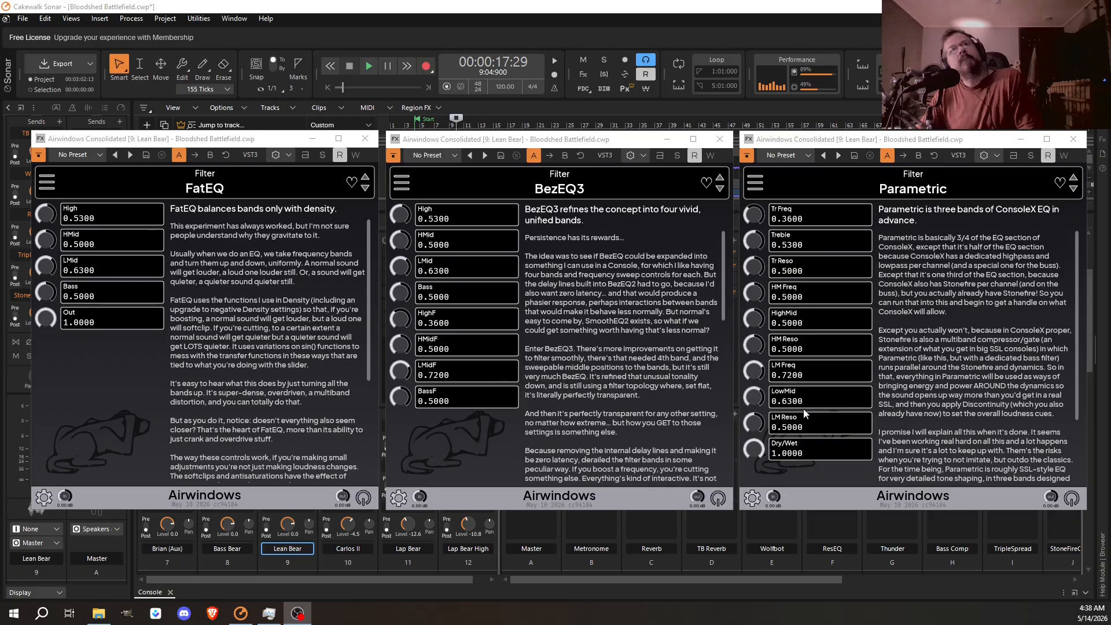
left_click(42, 159)
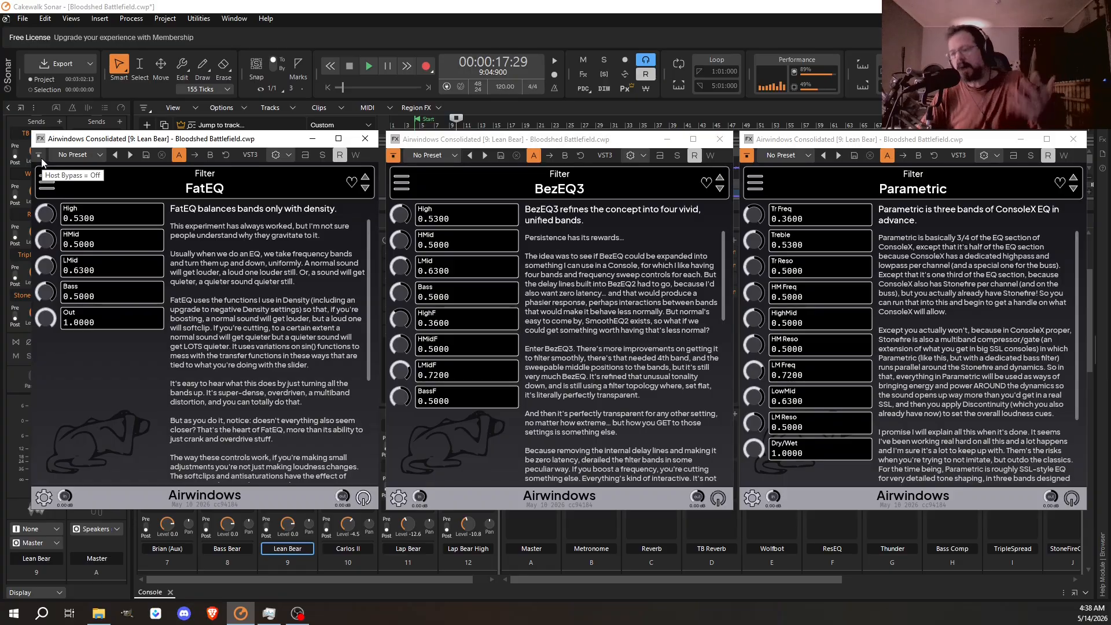
left_click(38, 156)
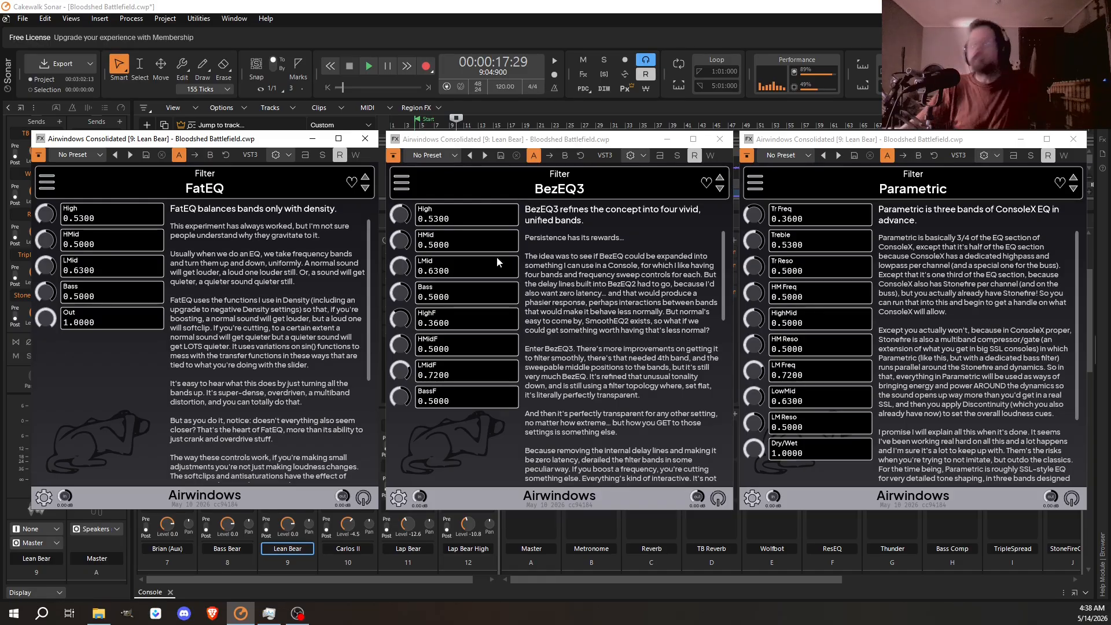
- Play the mix with all three equalizers bypassed, and audition FatEQ, BezEQ3 and Parametric one at a time
left_click(368, 68)
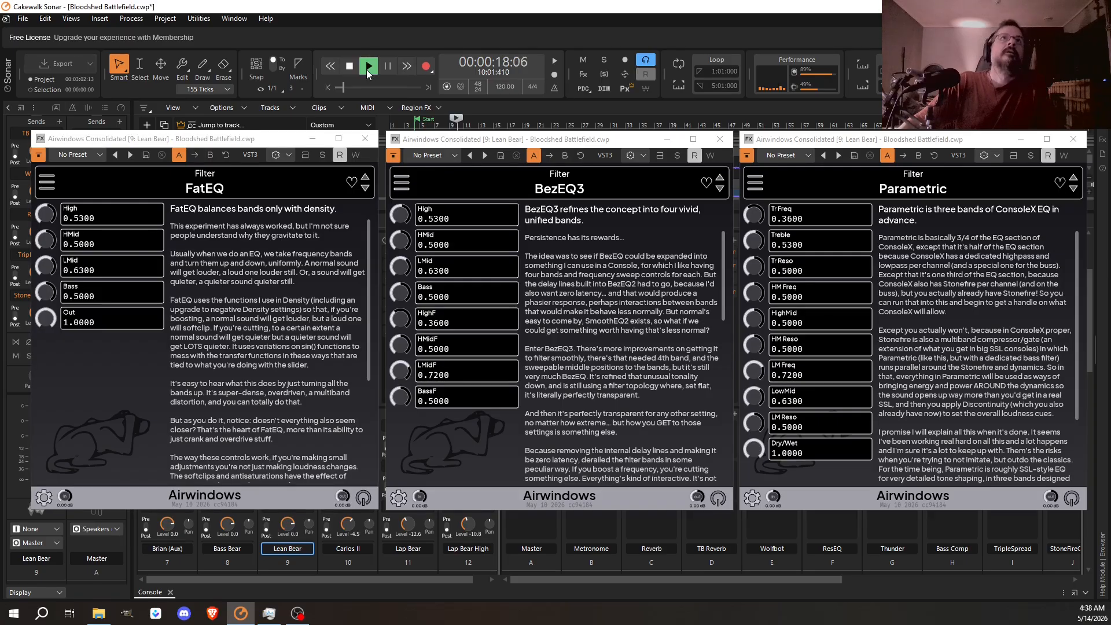
left_click(40, 156)
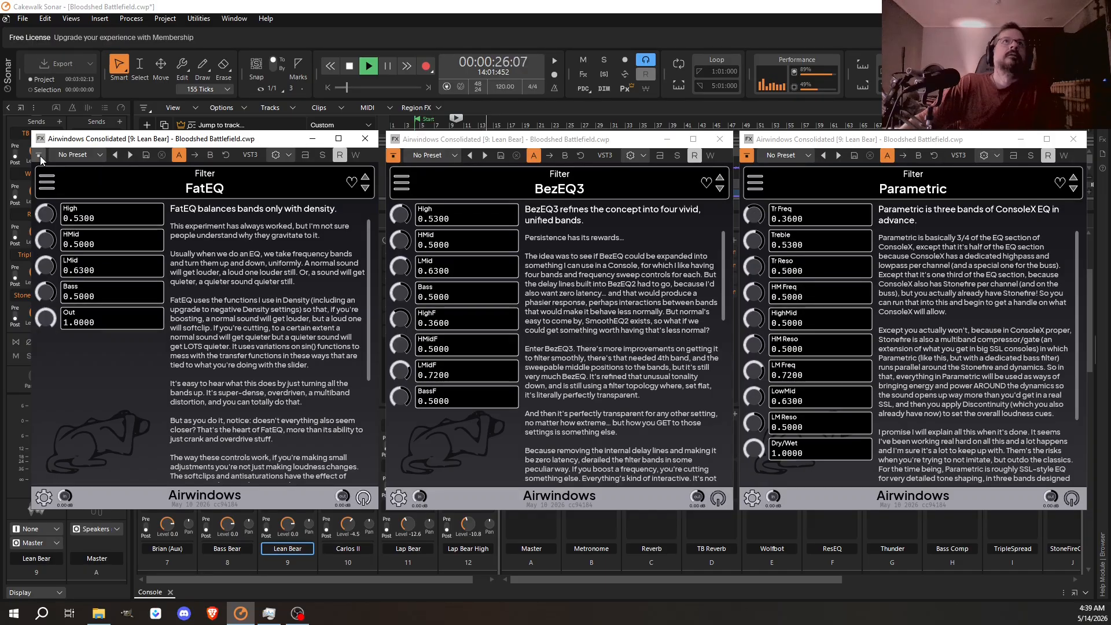
left_click(393, 155)
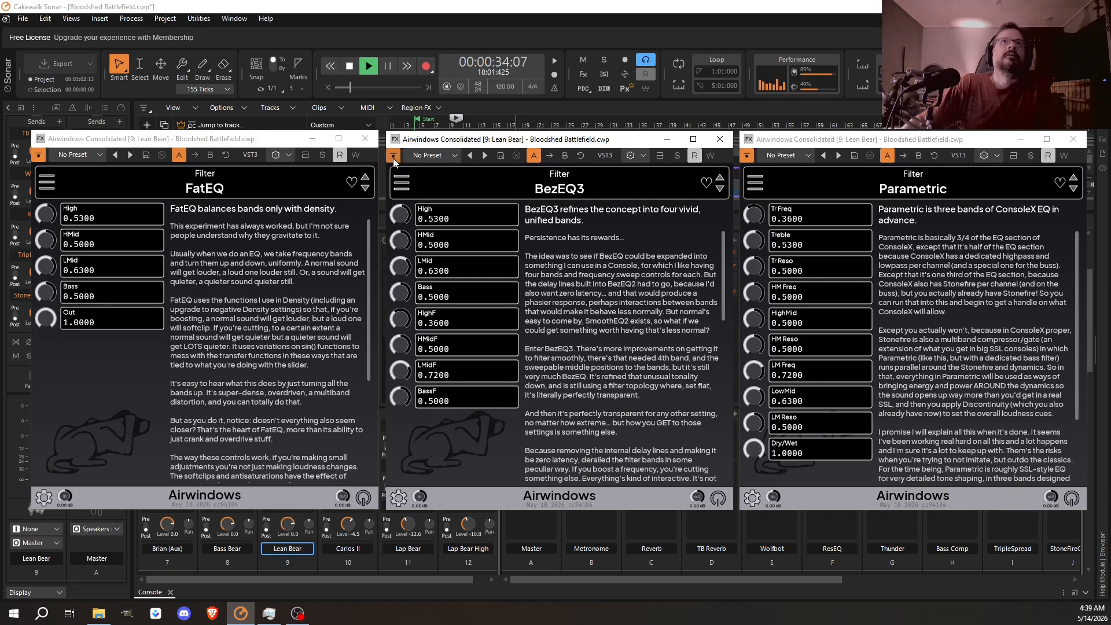
left_click(747, 155)
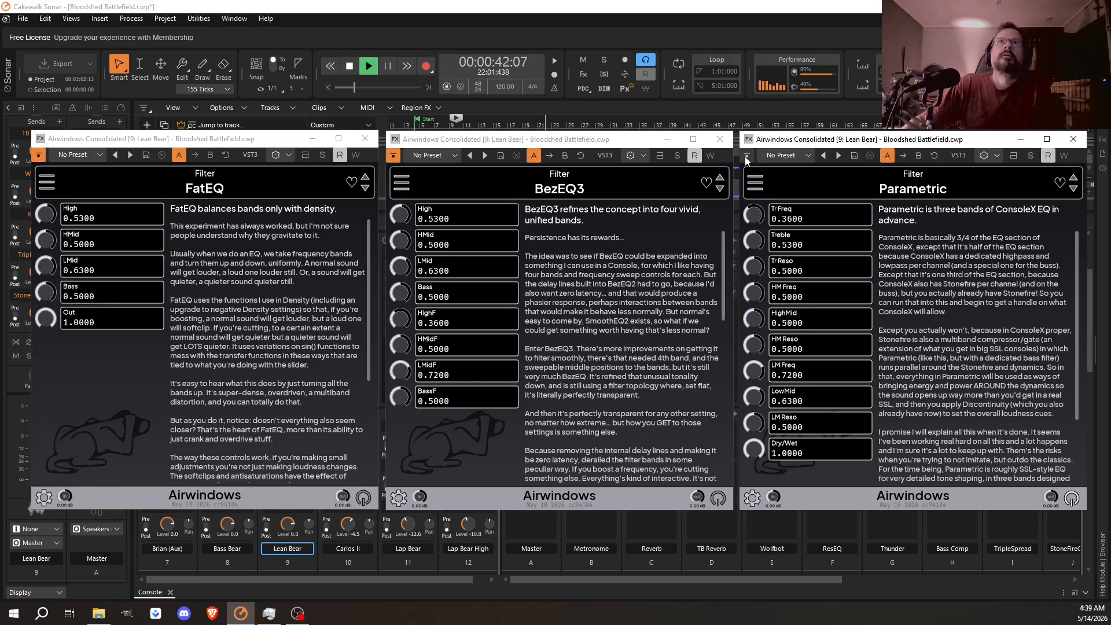
left_click(746, 155)
- Compare BezEQ3 with Parametric during playback by activating each alone, ending with both bypassed
left_click(393, 156)
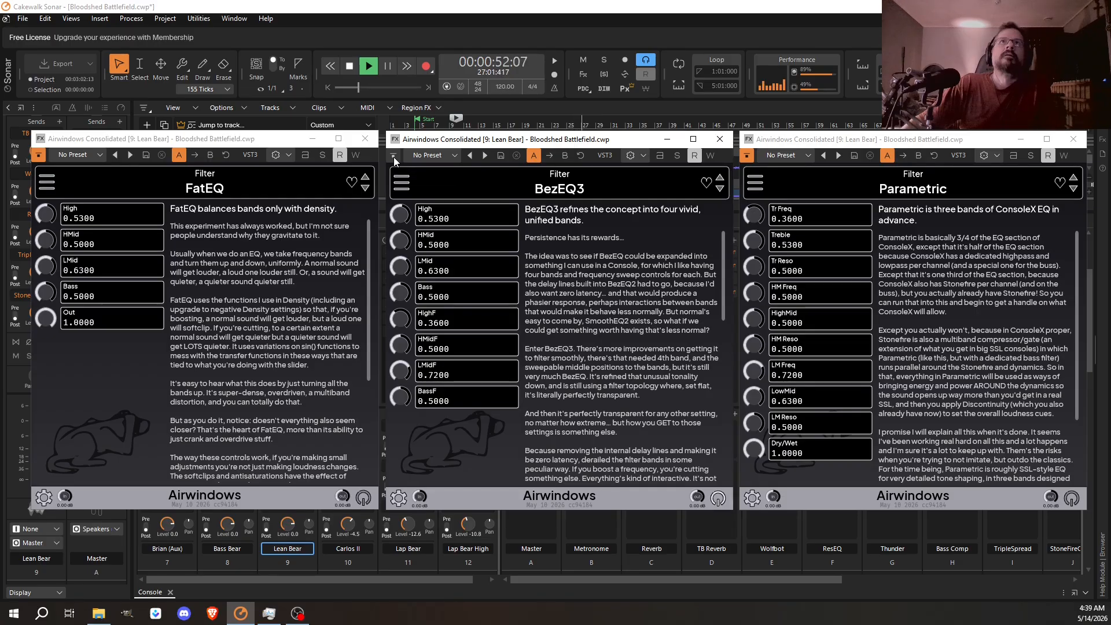
left_click(393, 156)
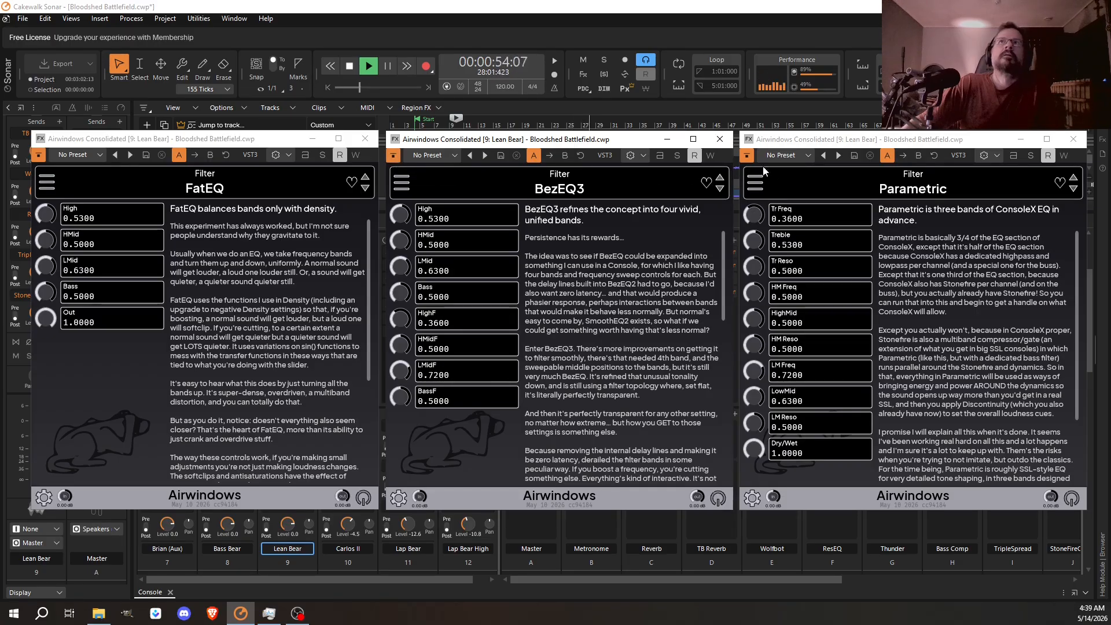
left_click(746, 156)
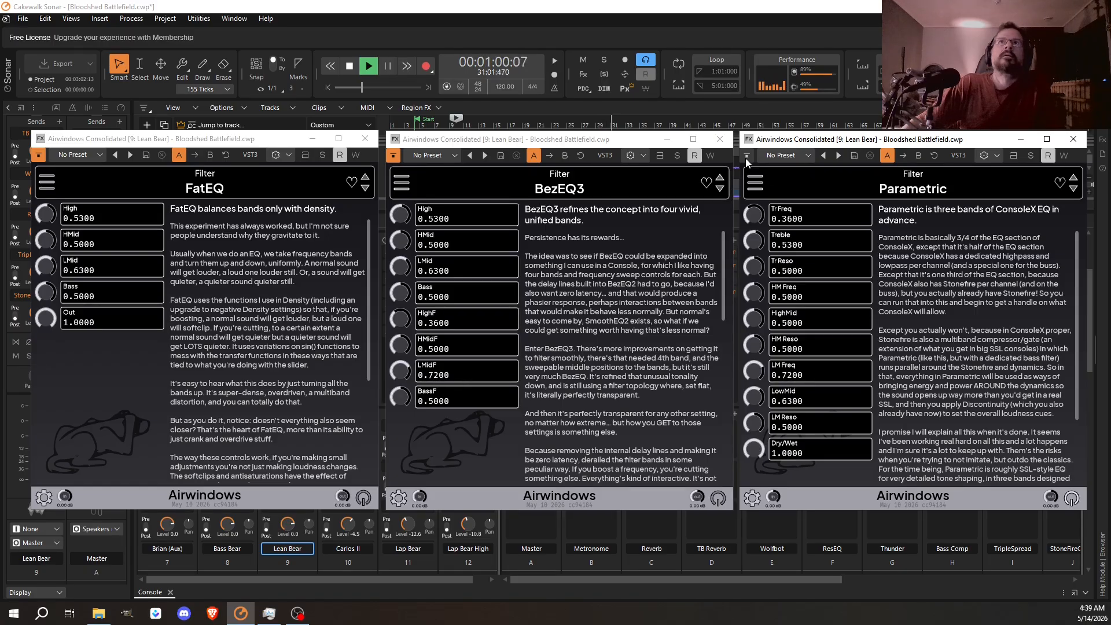
left_click(746, 157)
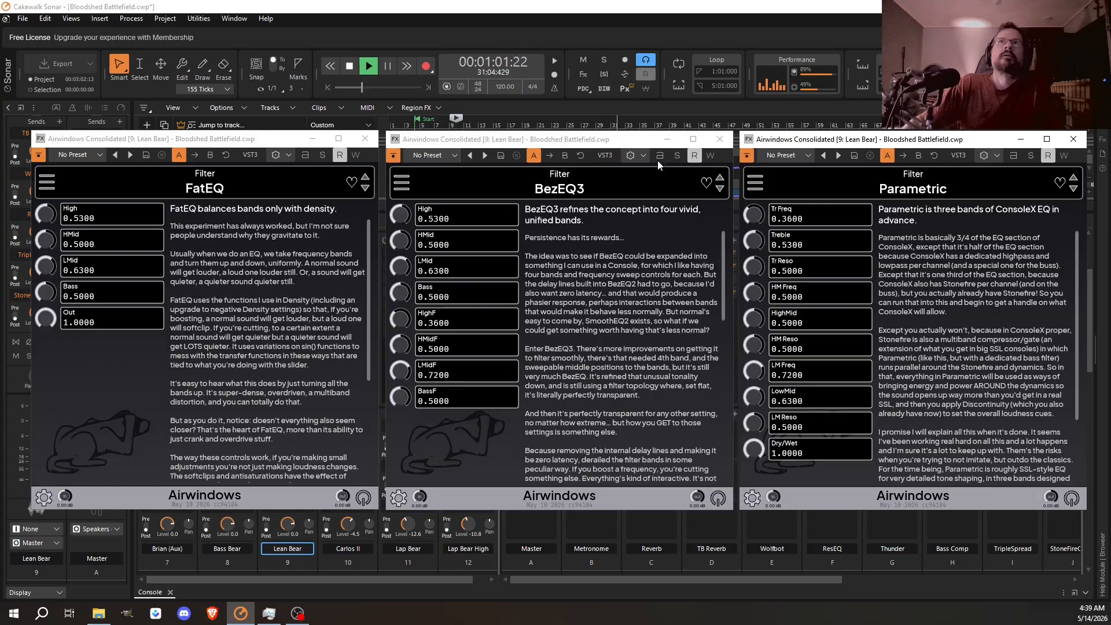
left_click(393, 156)
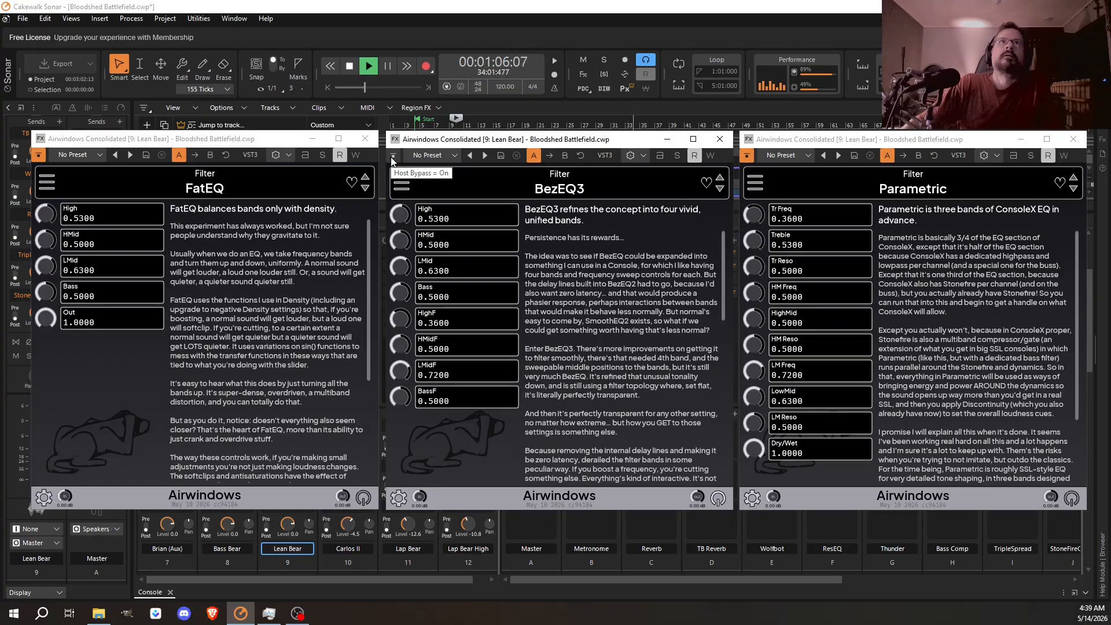
left_click(392, 157)
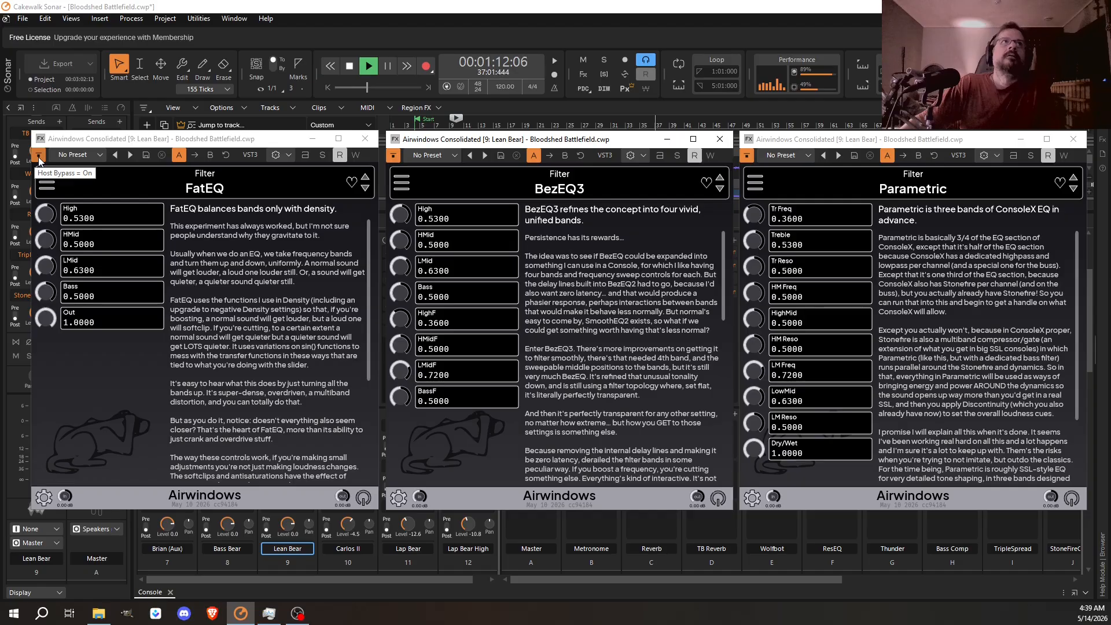
- Audition FatEQ, BezEQ3 and Parametric in turn once more during playback, bypassing each before activating the next
left_click(39, 156)
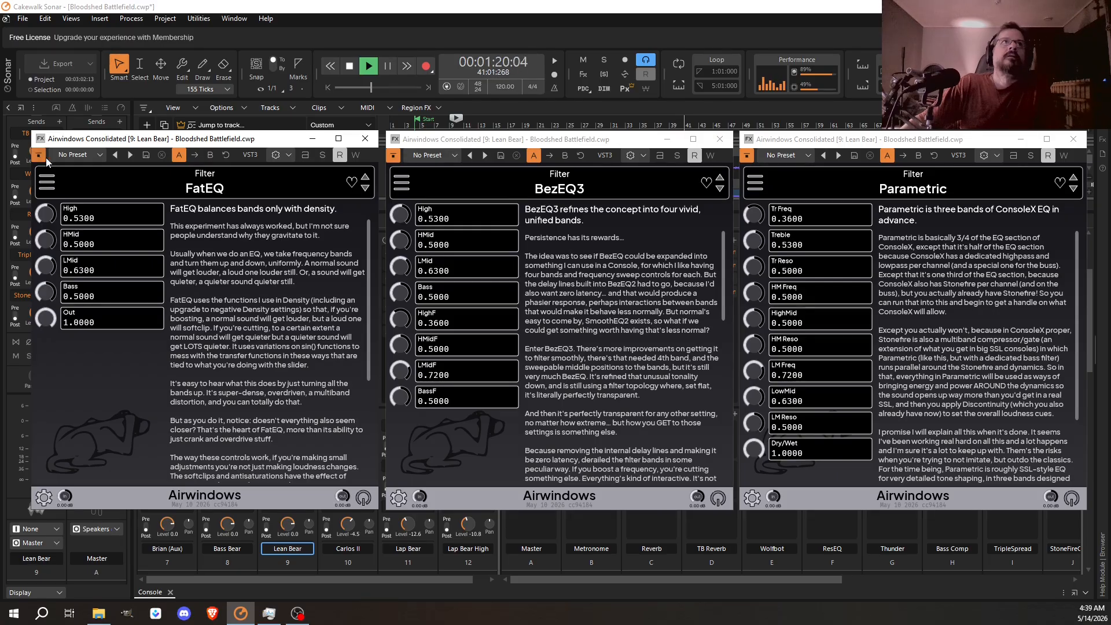
left_click(394, 157)
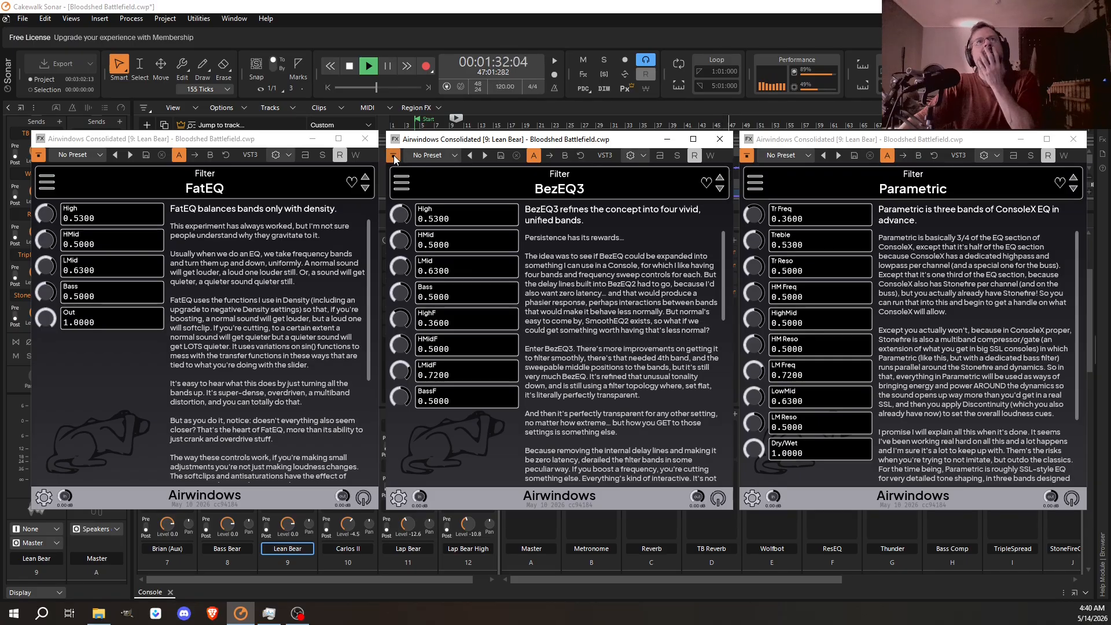
left_click(394, 156)
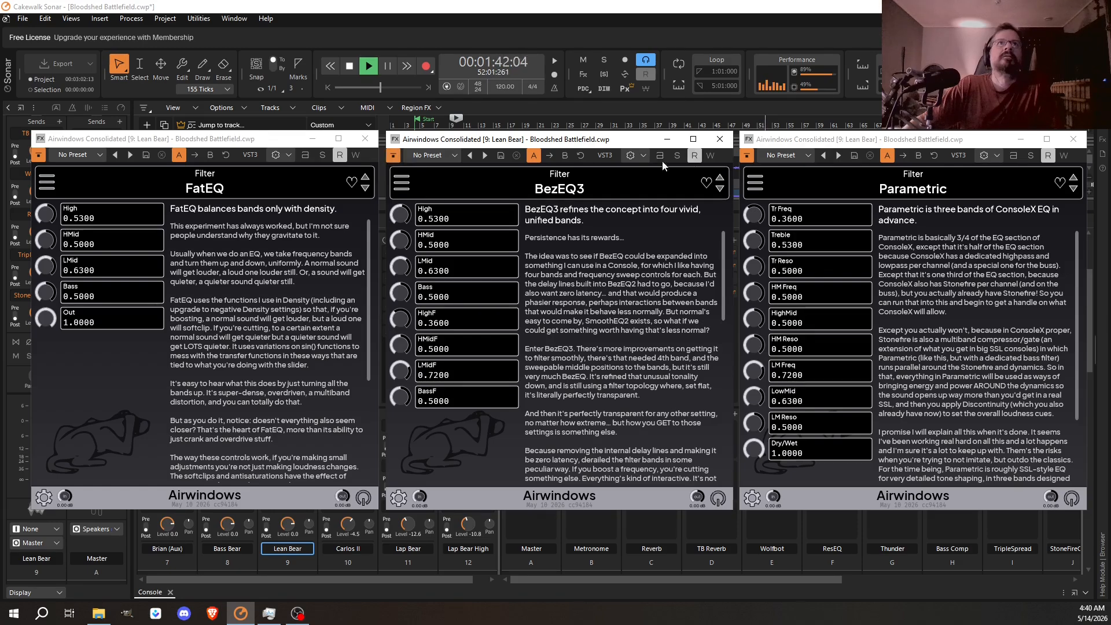
left_click(749, 155)
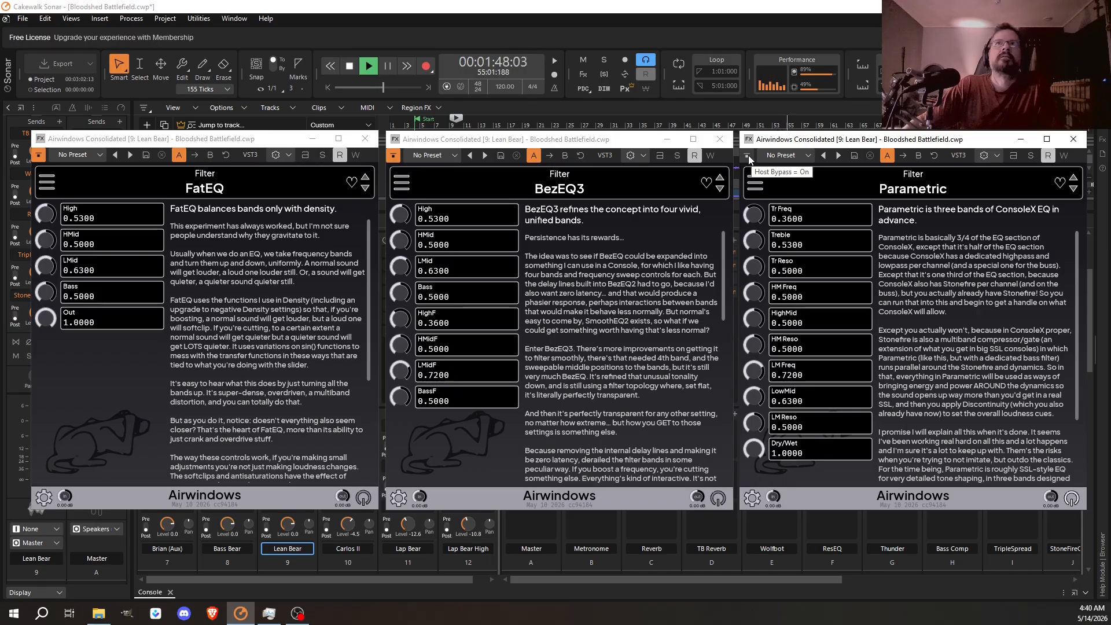
left_click(749, 155)
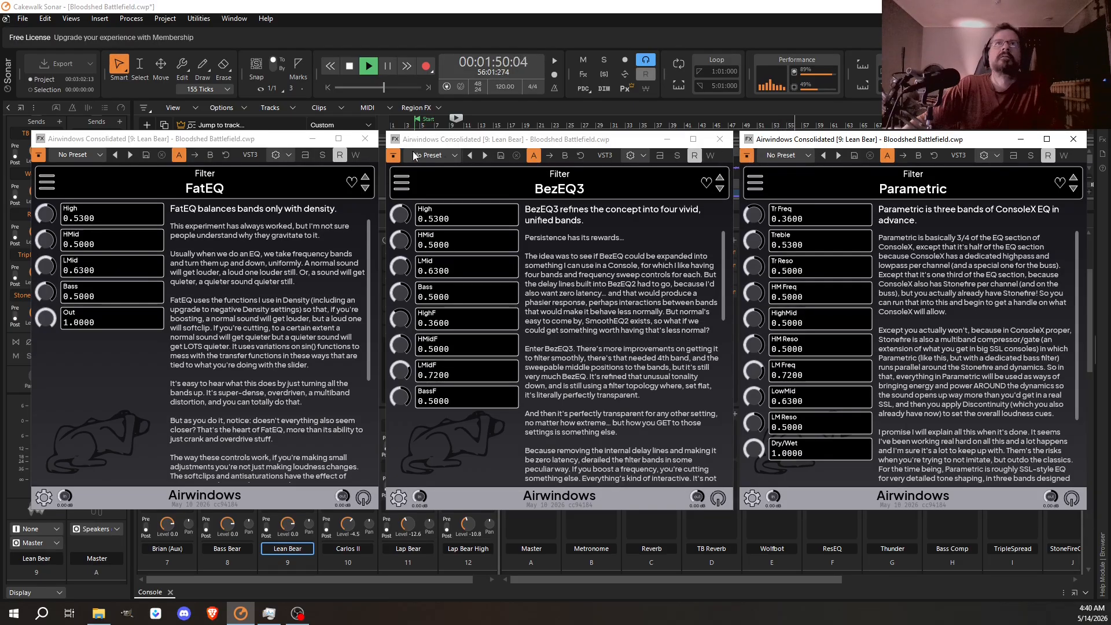
- Toggle BezEQ3 in and out against the bypassed sound, leave it active on Lean Bear, and stop playback
left_click(394, 155)
left_click(394, 156)
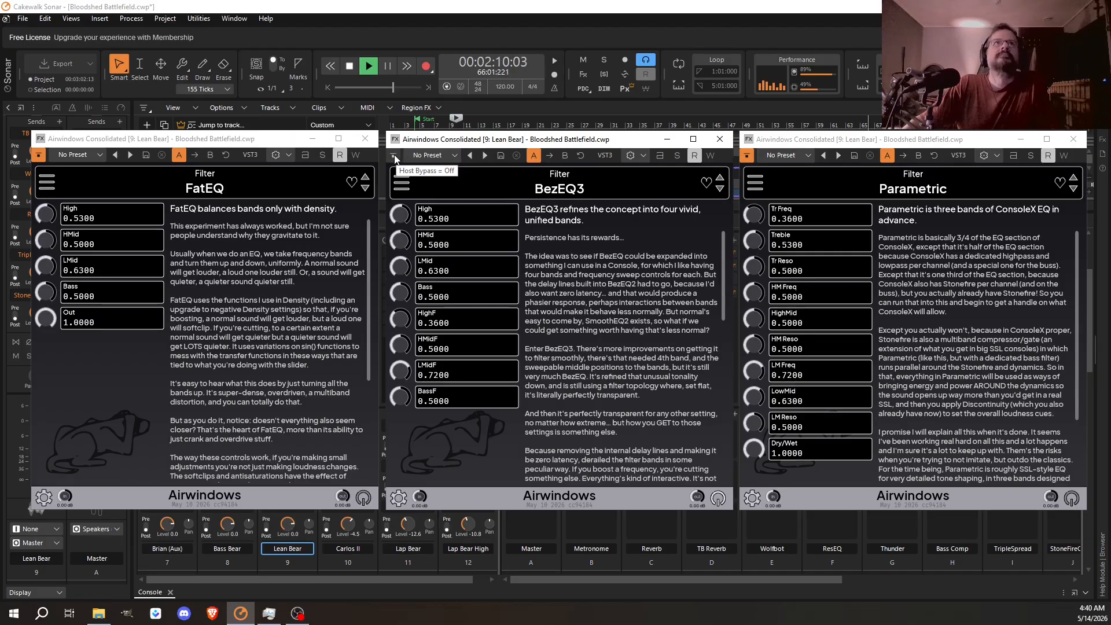
left_click(394, 156)
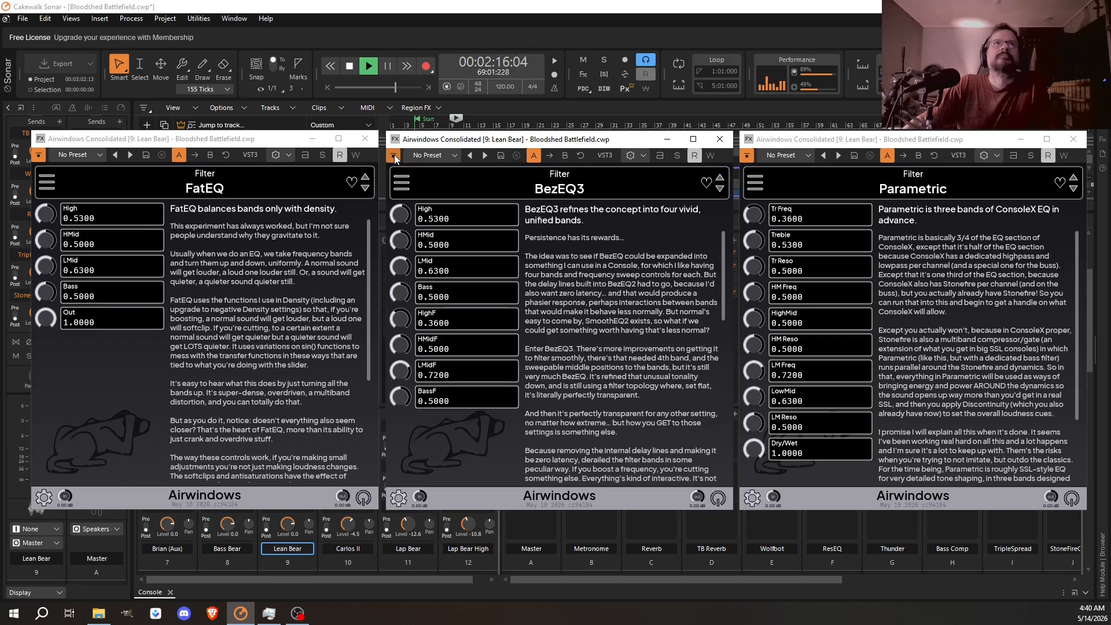
left_click(396, 158)
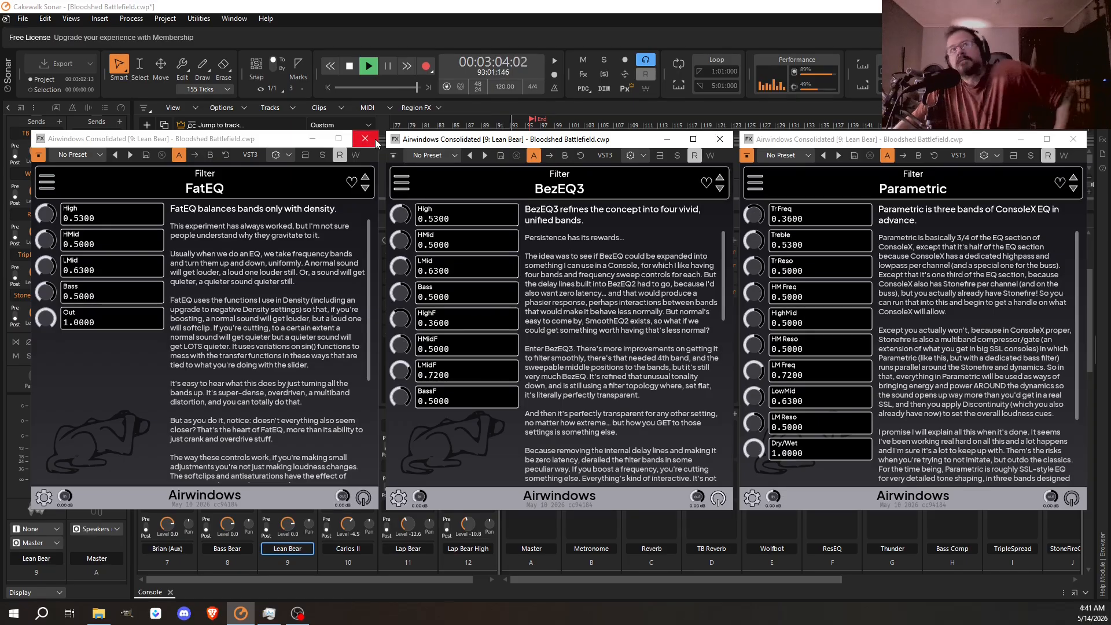
key("space")
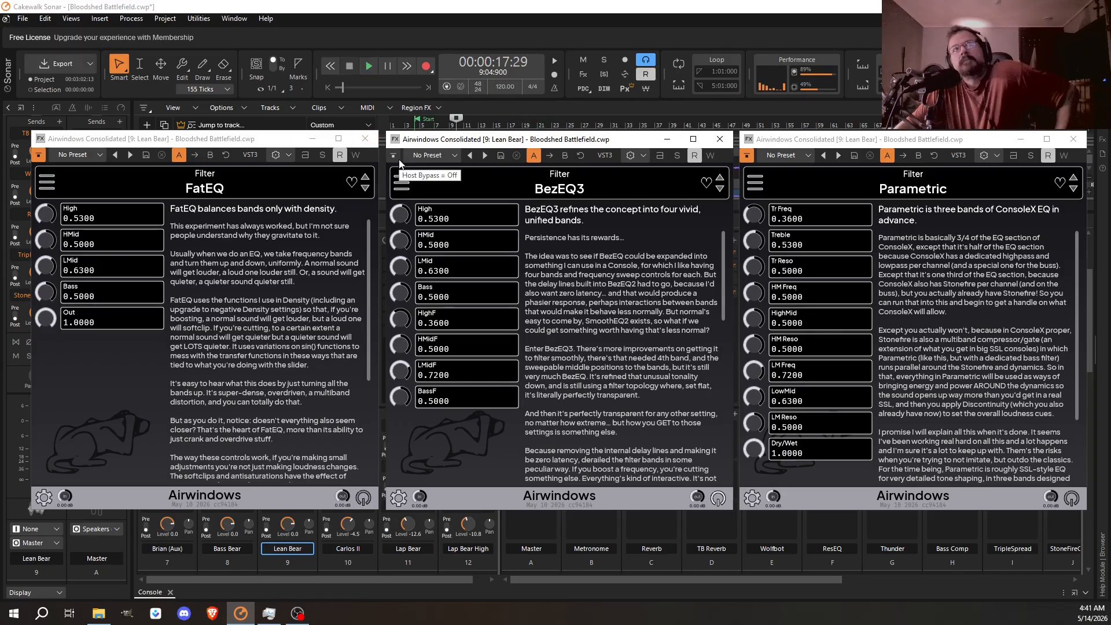